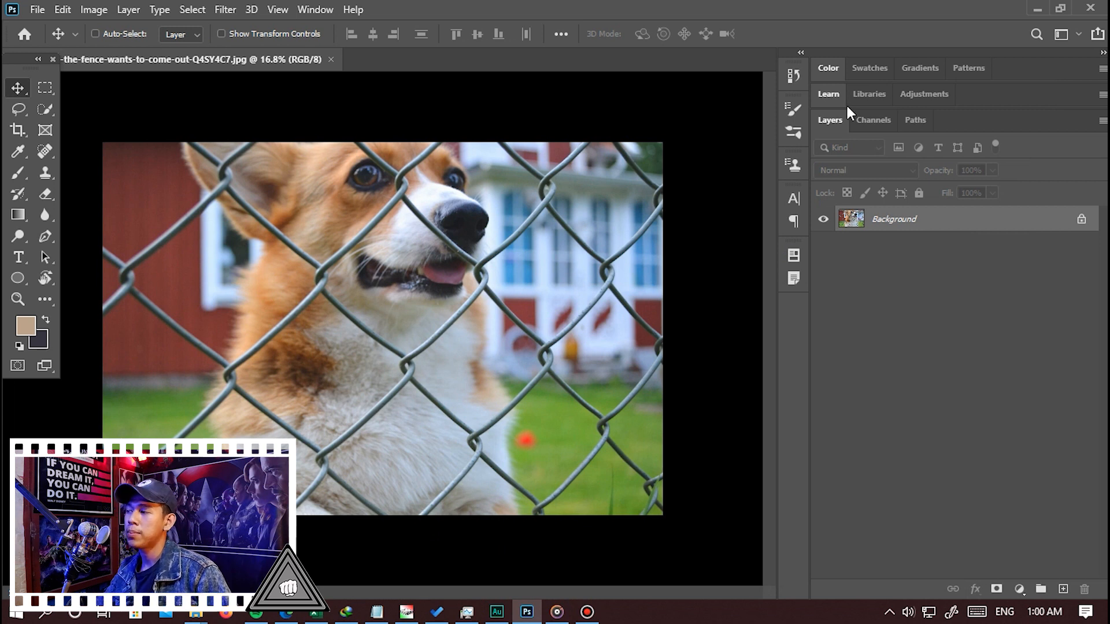
Step: Unlock the Background layer and add a new empty layer above the dog photo
left_click(1080, 218)
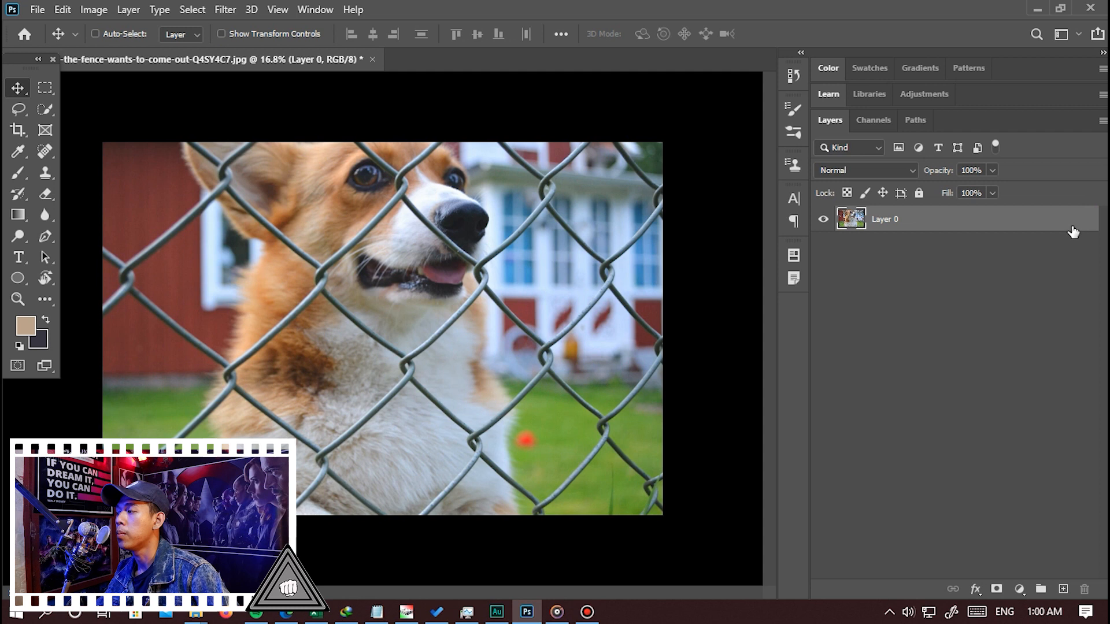
left_click(1062, 589)
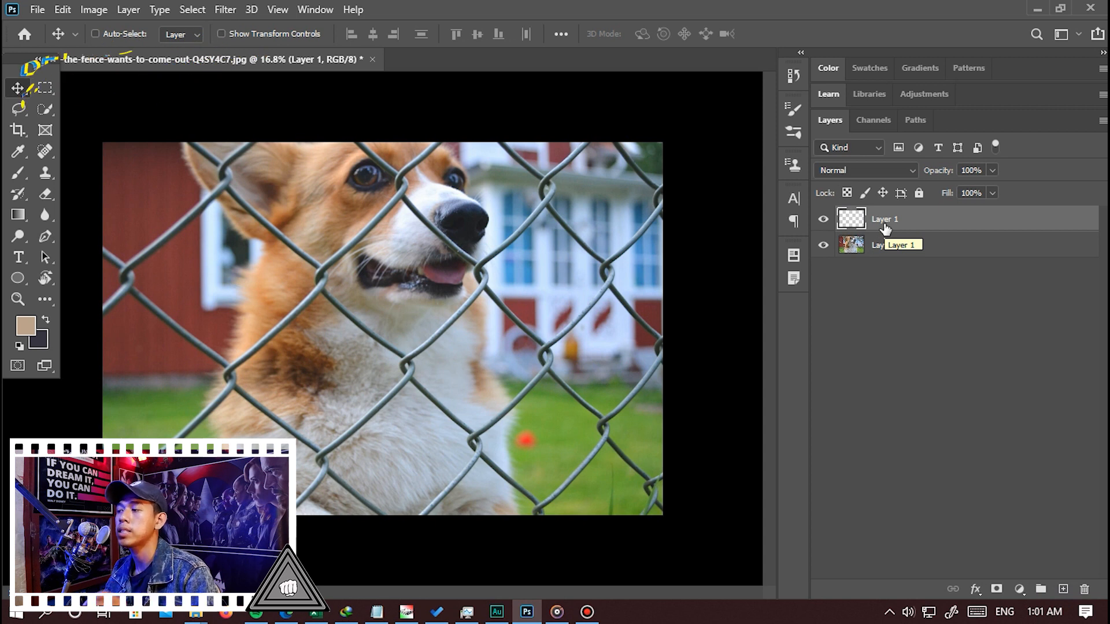
Step: Set the Brush tool to a size of 97 px, slightly wider than the fence wire, and test it with one dab
key("b")
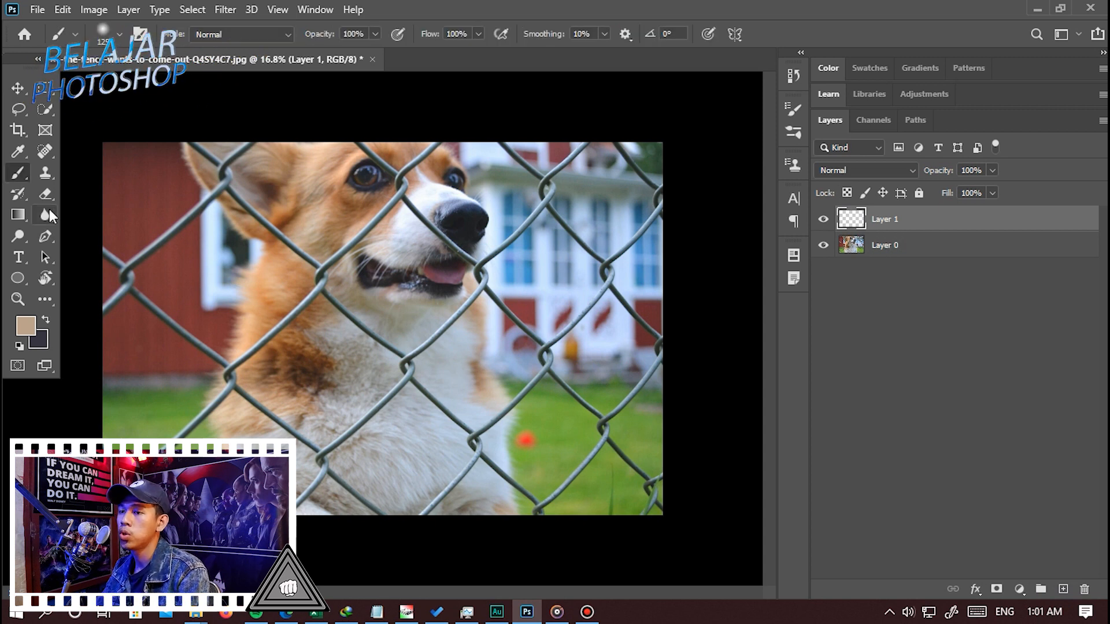
right_click(20, 181)
left_click(90, 178)
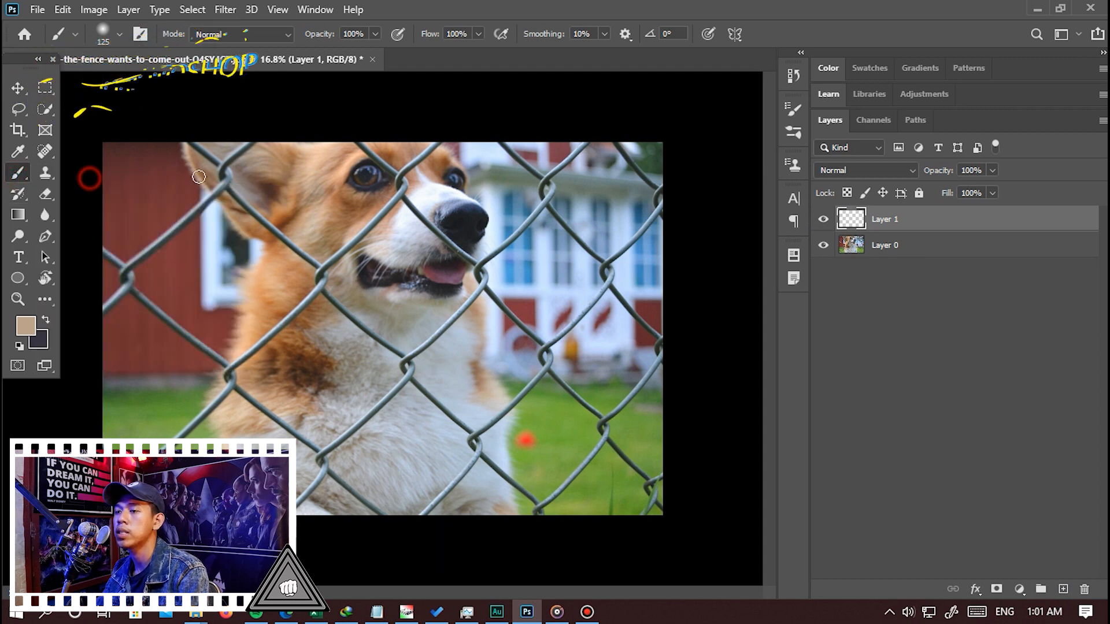
scroll(214, 185, "up", 4)
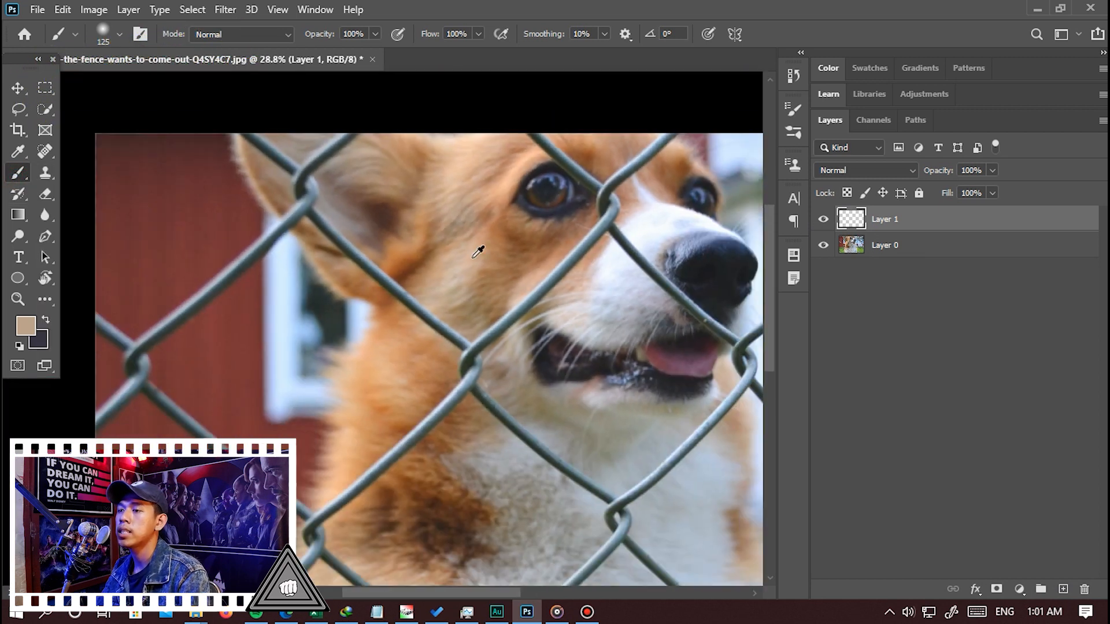
scroll(240, 113, "up", 4)
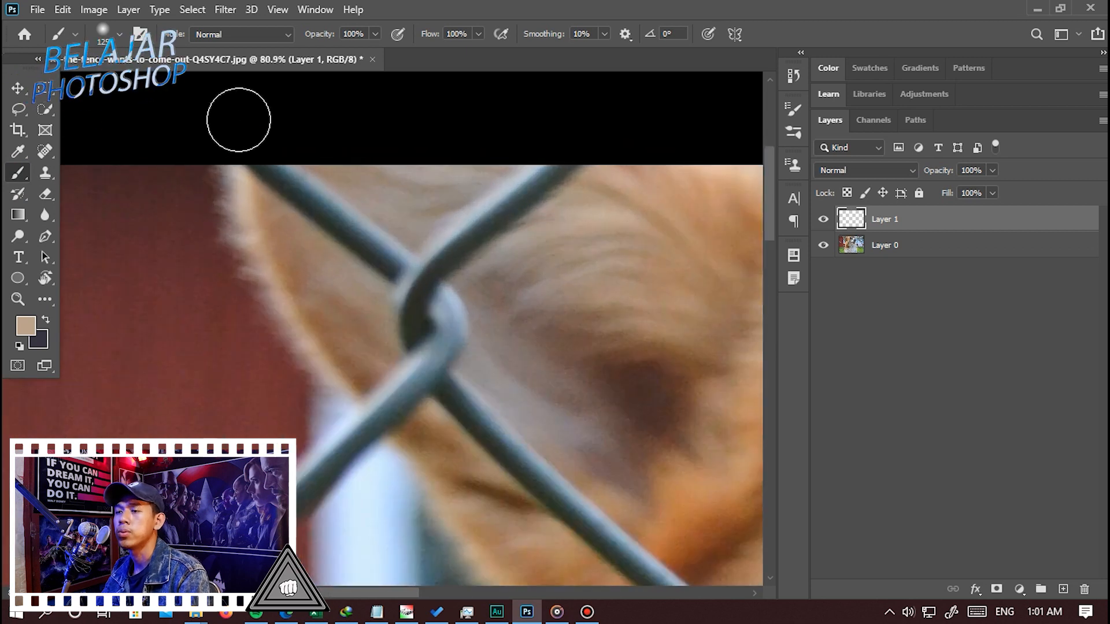
scroll(269, 161, "up", 2)
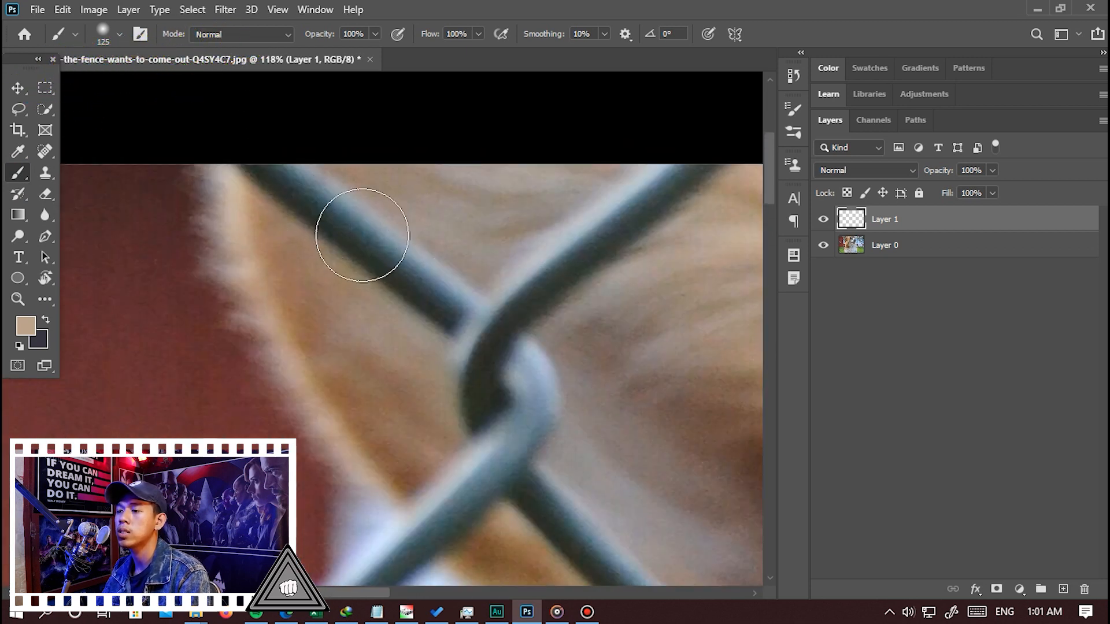
key("bracketleft")
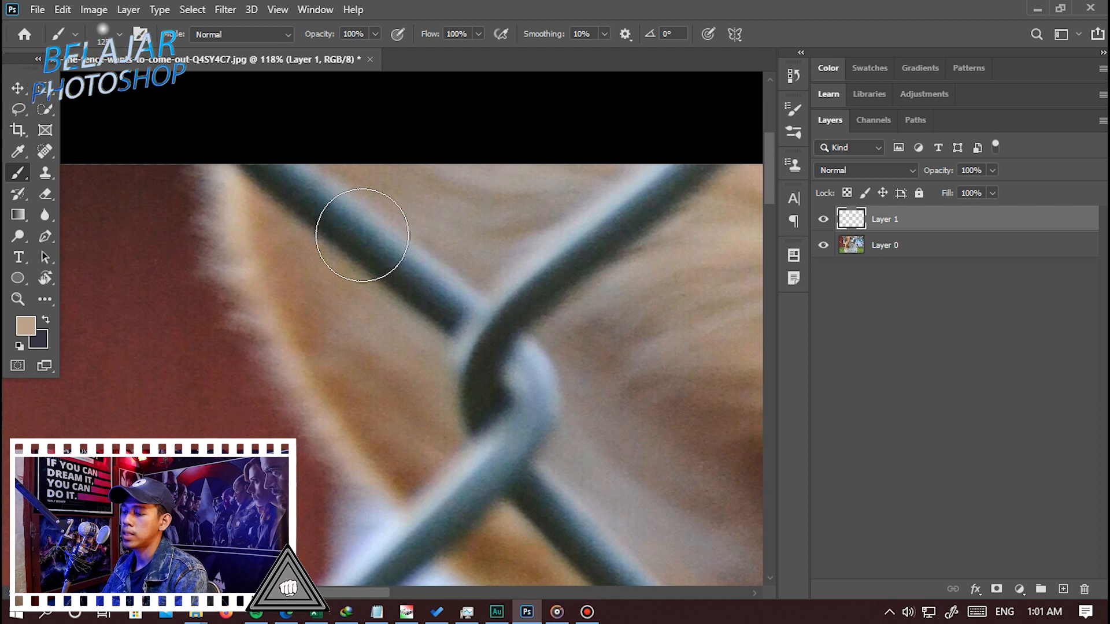
key("bracketright")
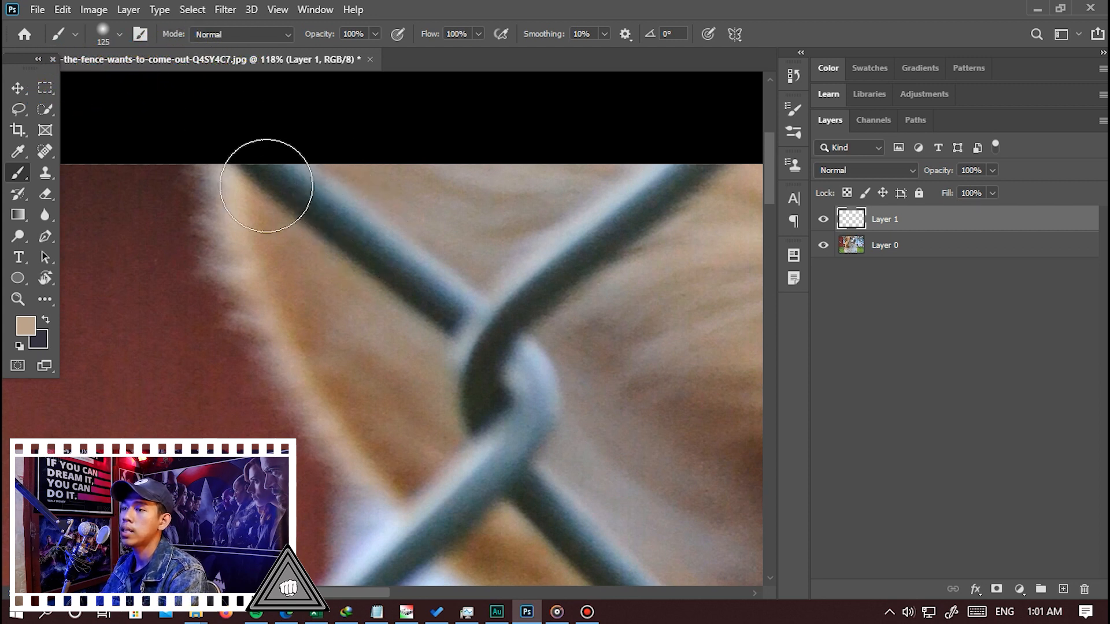
key("F5")
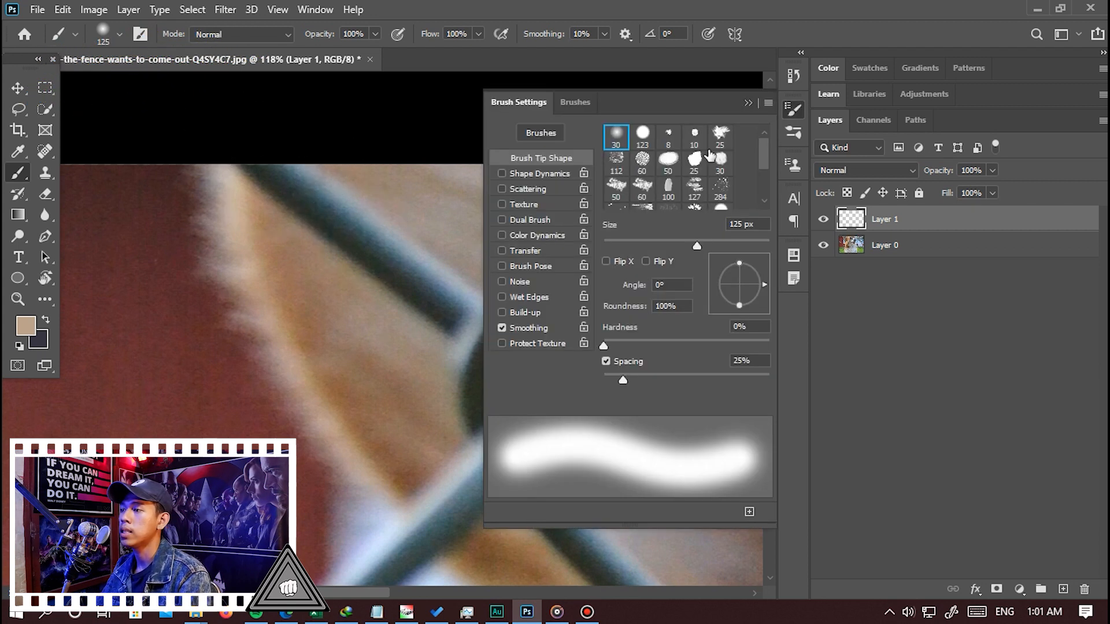
left_click_drag(689, 239, 684, 240)
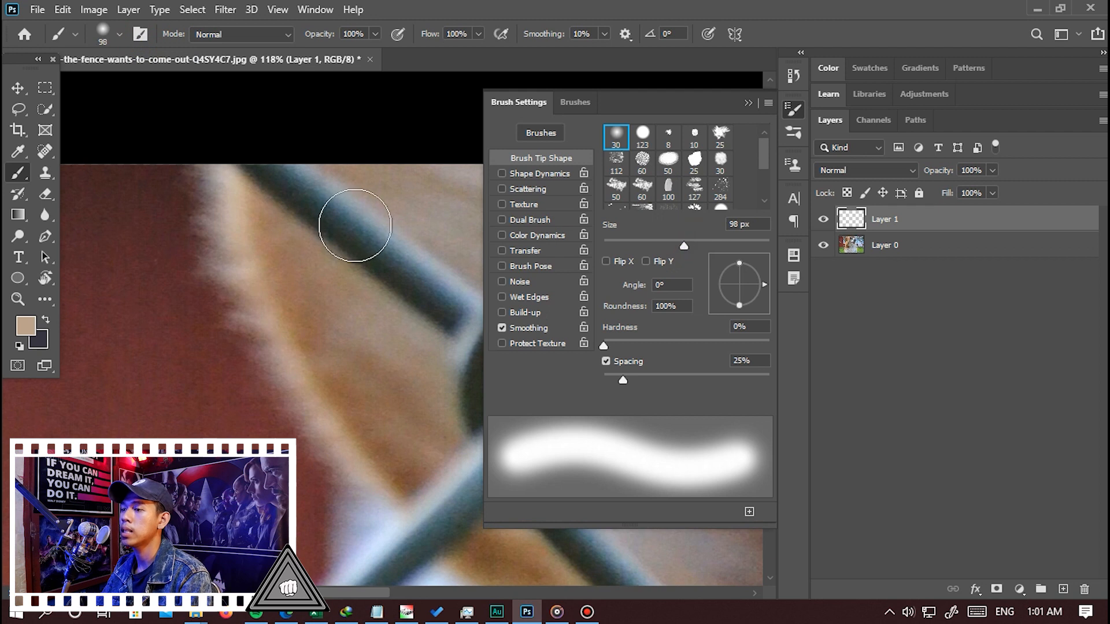
key("bracketleft")
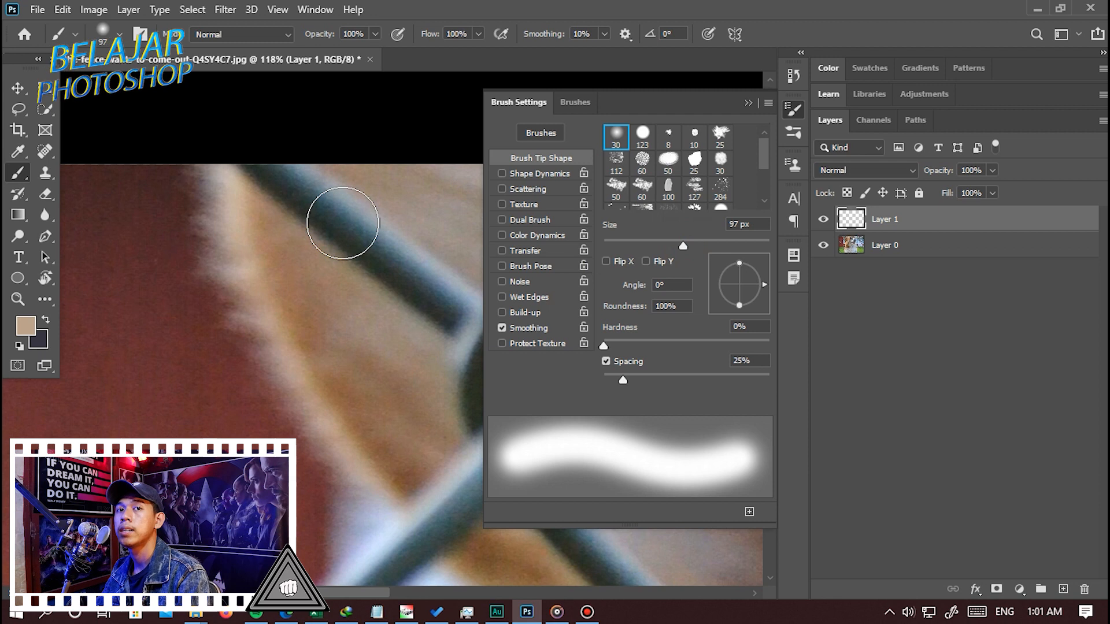
left_click(342, 223)
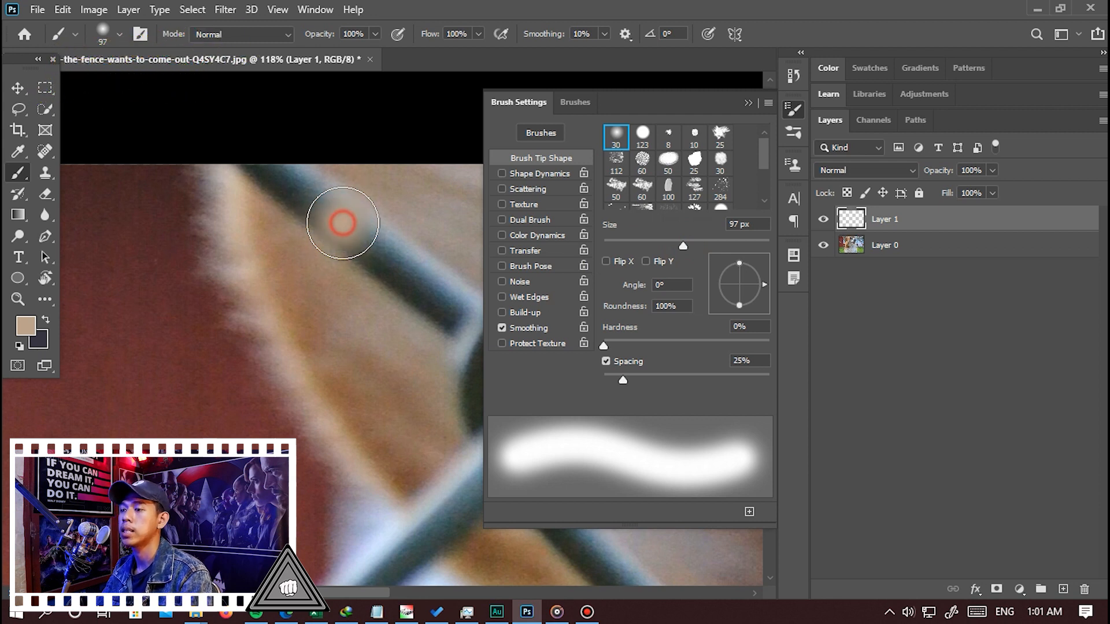
left_click(748, 103)
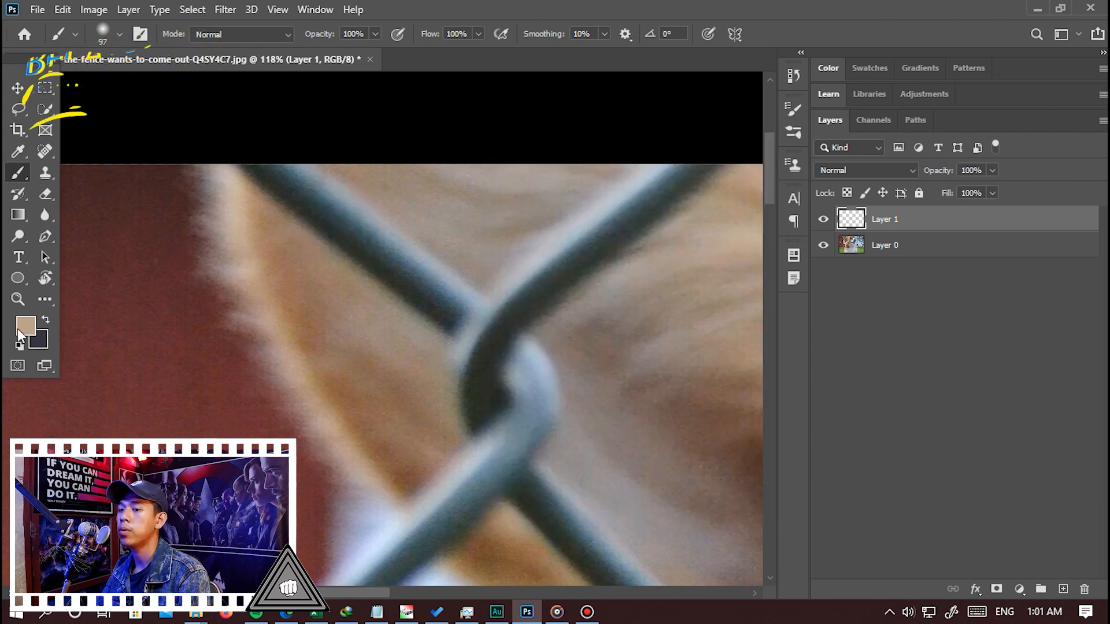
Step: Reset the colours to default black and white, undo a trial black stroke, and make white the foreground colour
left_click(45, 322)
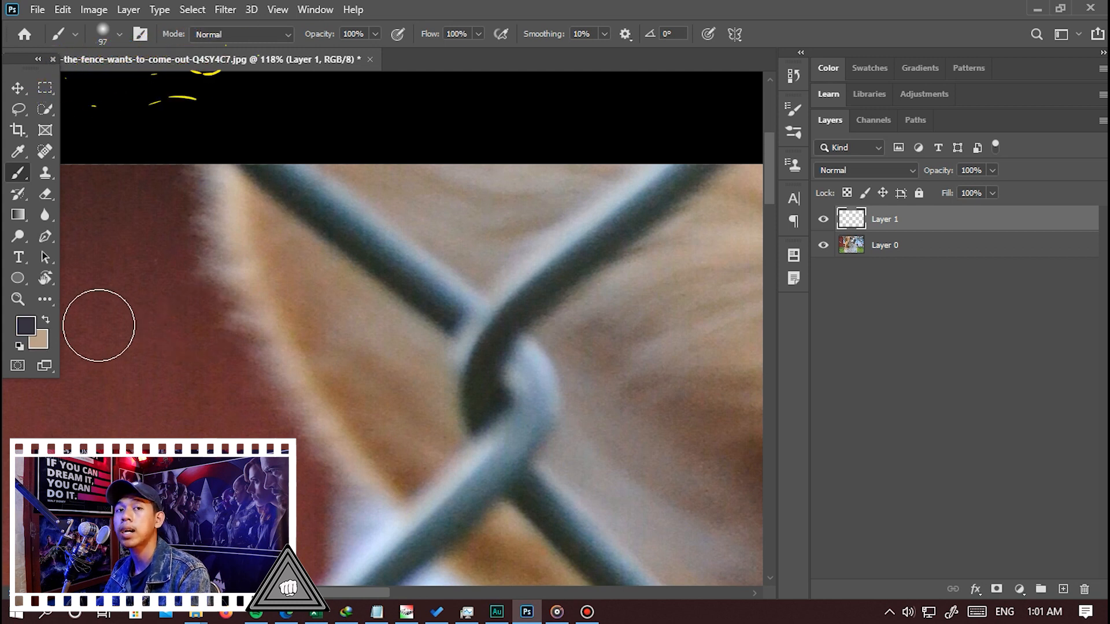
key("d")
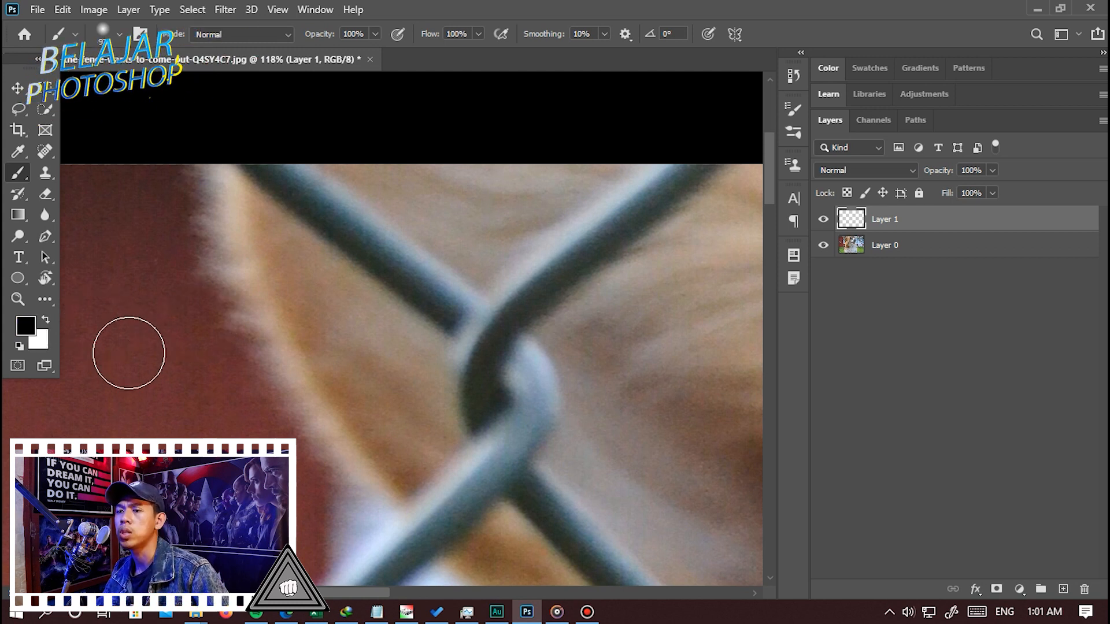
left_click_drag(257, 172, 440, 276)
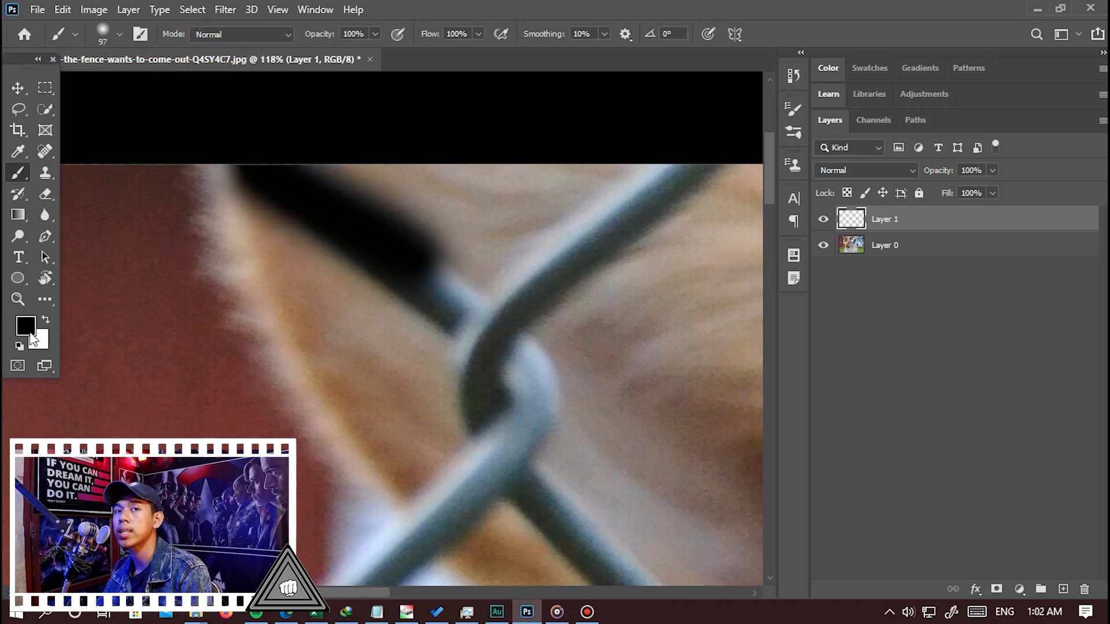
key("ctrl+z")
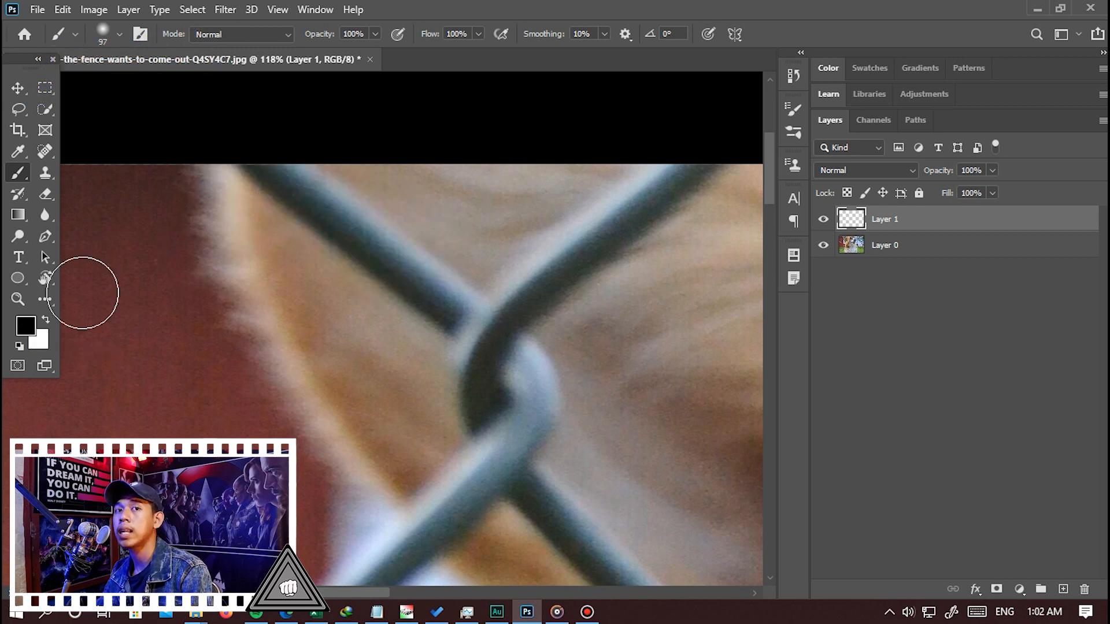
key("x")
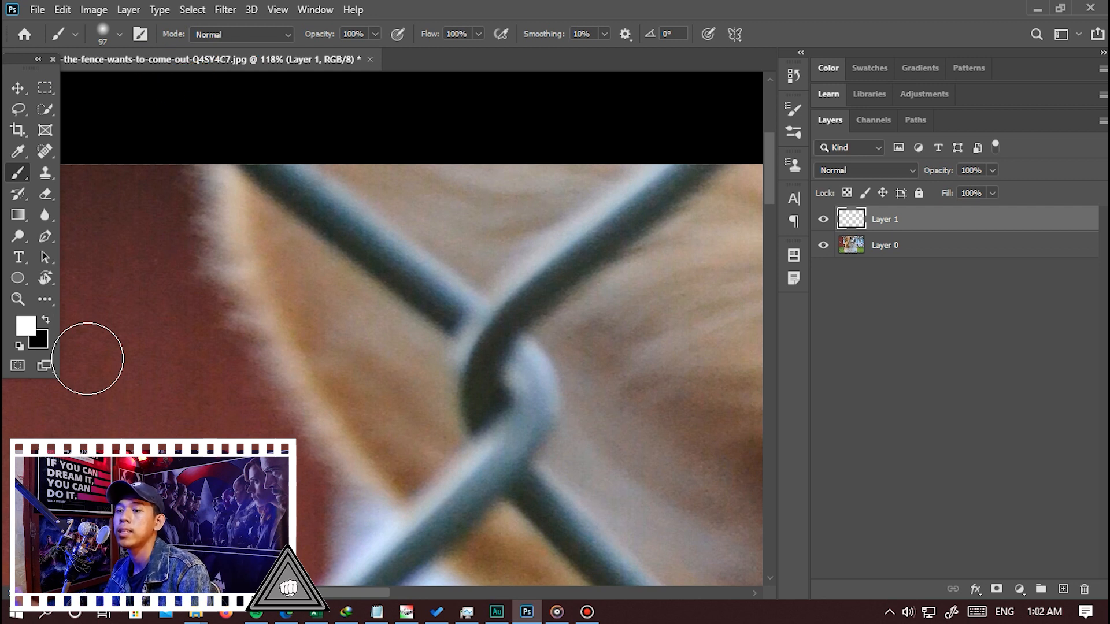
Step: Try soft white strokes over the fence wire crossing the dog's ear and undo them
left_click_drag(278, 163, 434, 282)
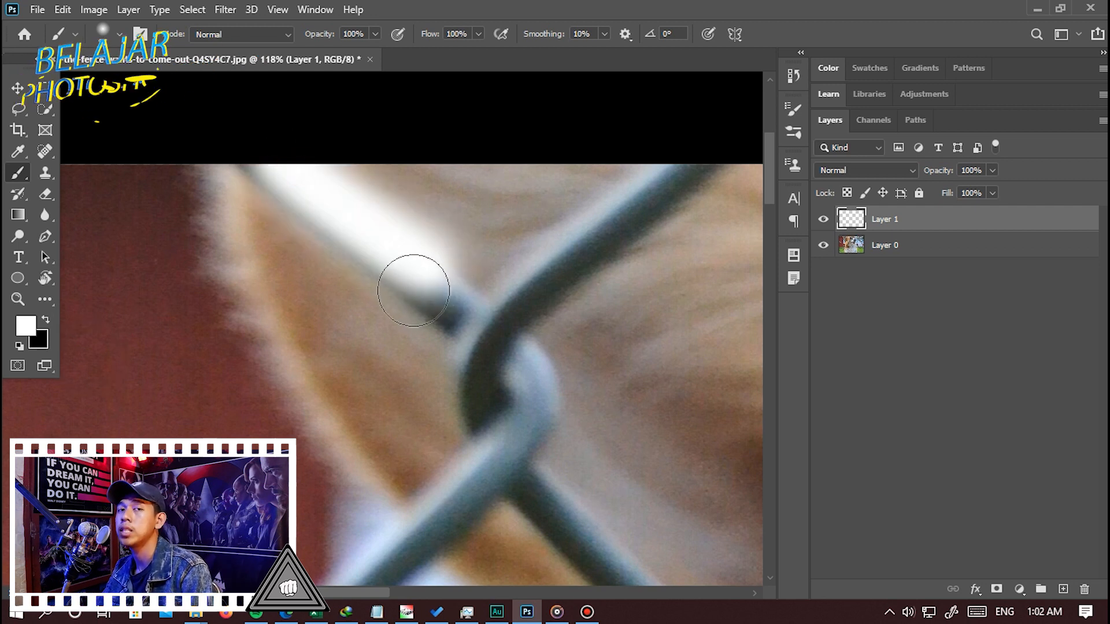
key("ctrl+z")
mouse_move(329, 198)
left_mouse_down()
mouse_move(325, 342)
mouse_move(521, 297)
mouse_move(416, 238)
mouse_move(525, 223)
mouse_move(515, 267)
mouse_move(528, 298)
mouse_move(483, 302)
left_mouse_up()
key("ctrl+z")
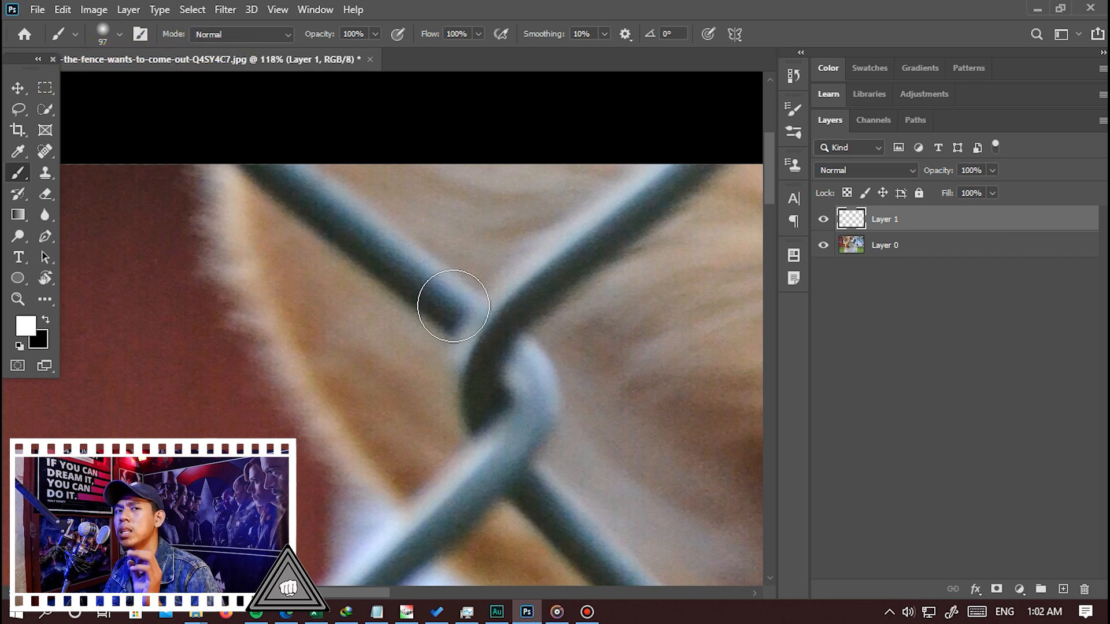
Step: Set the brush hardness to 100% and test it with a white stroke along the wire over the dog's ear
left_click(142, 35)
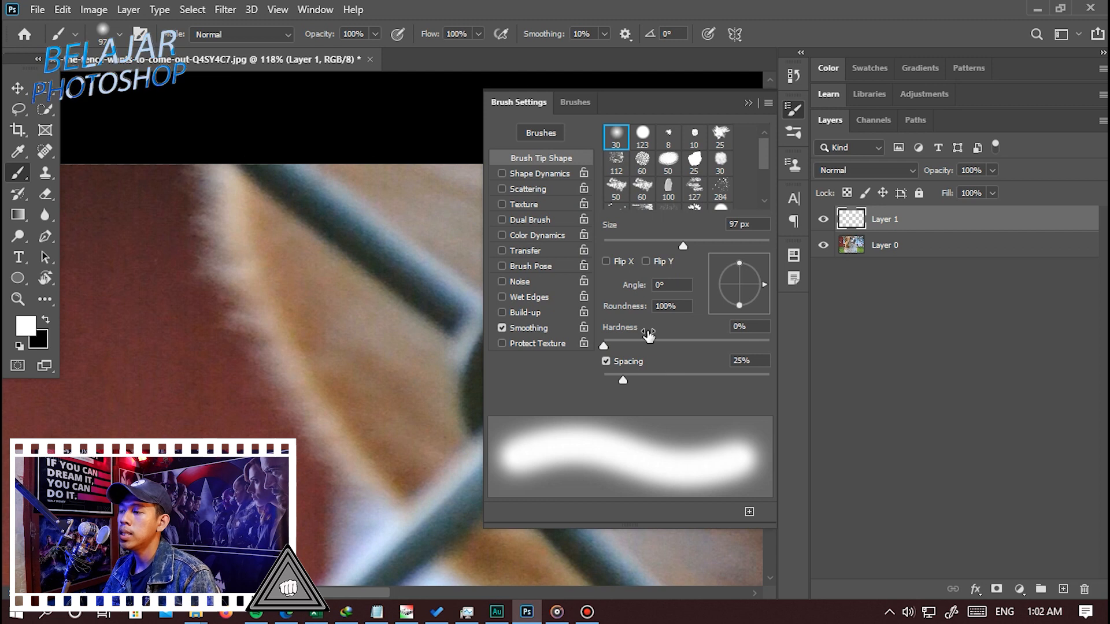
left_click_drag(648, 336, 773, 351)
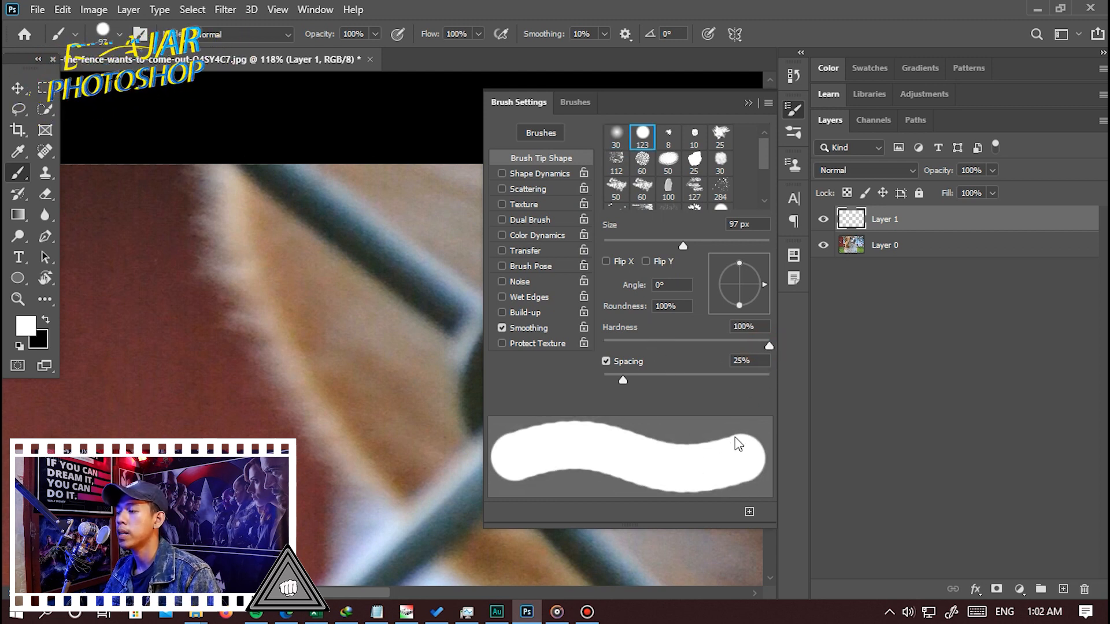
left_click_drag(263, 194, 393, 257)
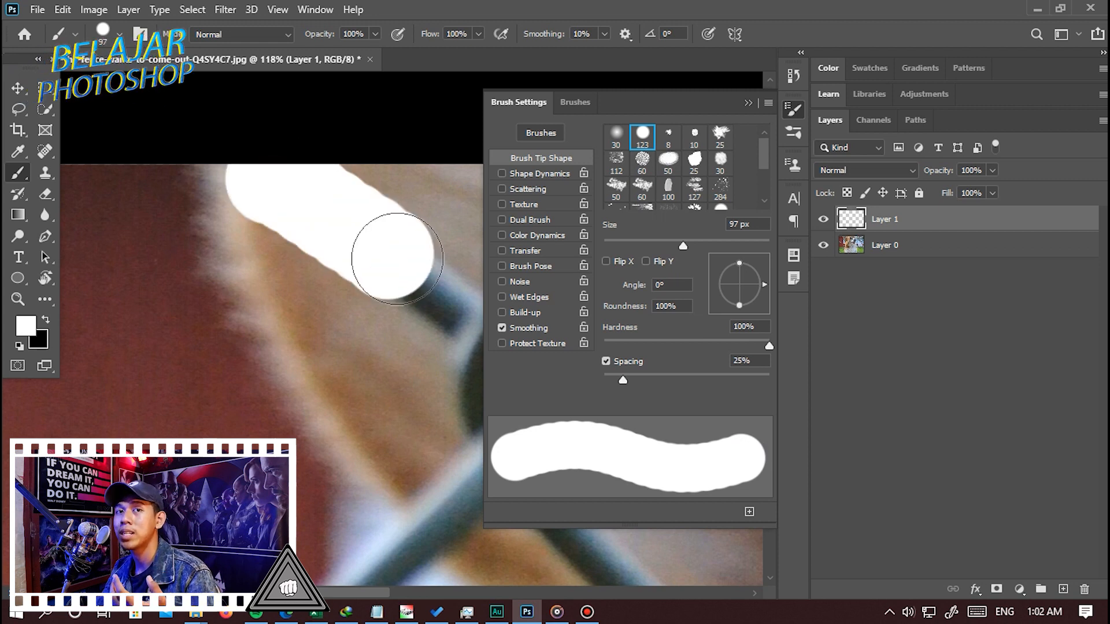
key("F5")
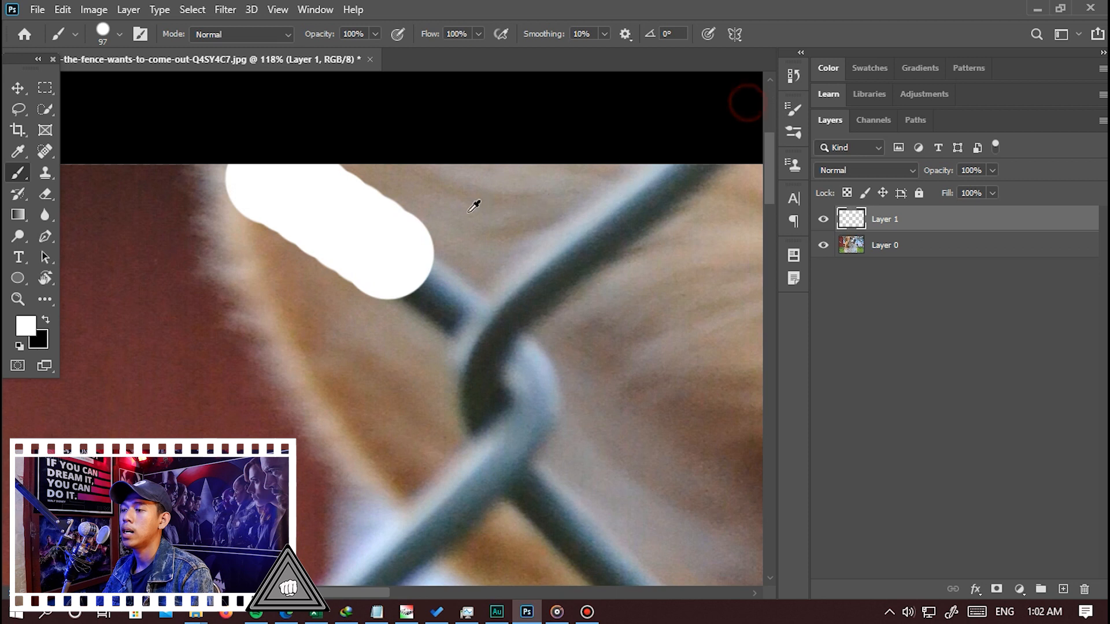
Step: Reduce the brush to 45 px and paint a straight white line over the wire across the ear, covering the wire knot at its end
scroll(476, 203, "up", 6)
scroll(396, 210, "down", 10)
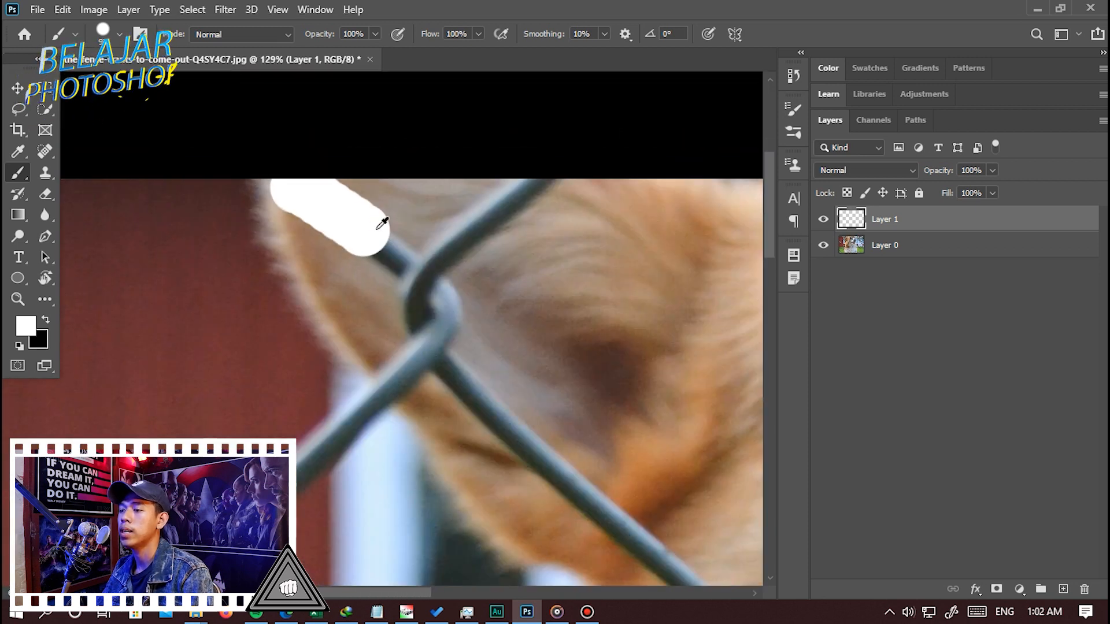
scroll(393, 277, "down", 1)
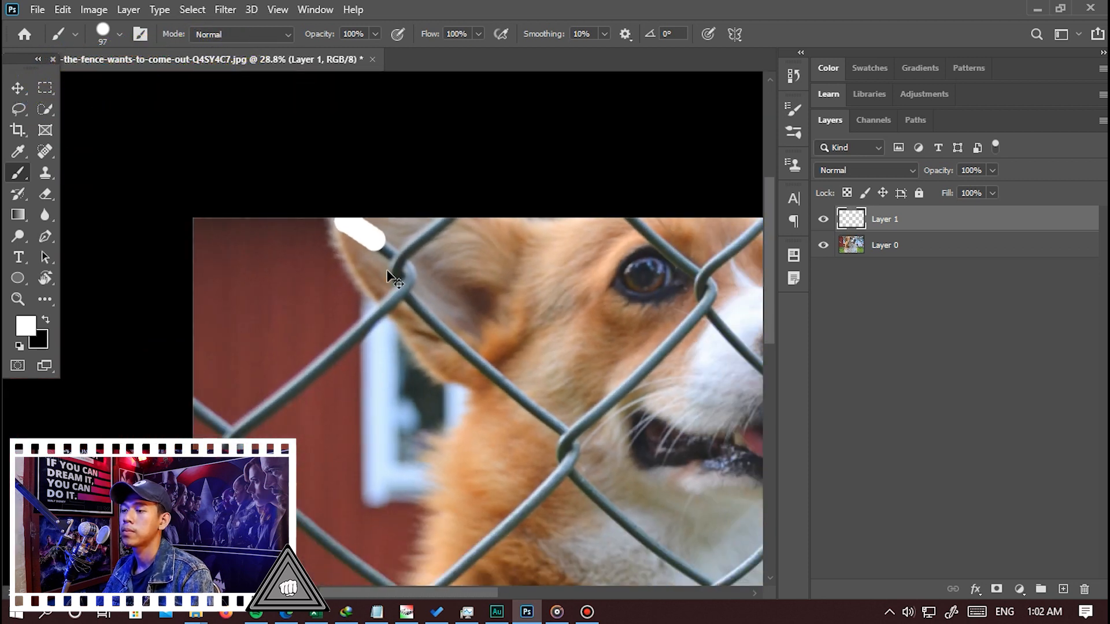
scroll(387, 270, "up", 8)
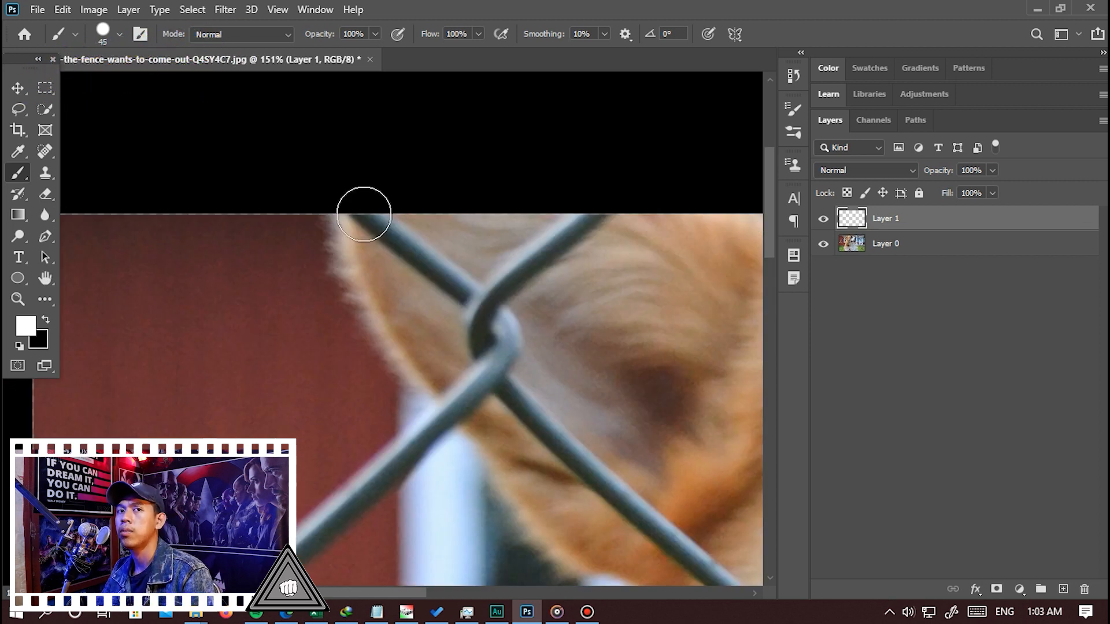
left_click(363, 214)
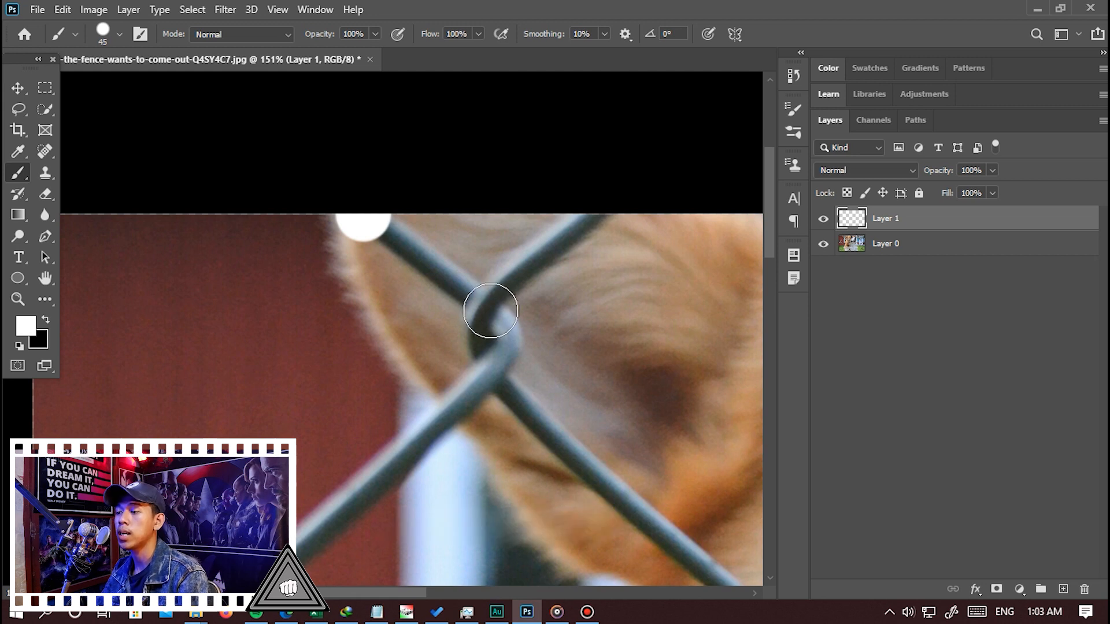
left_click(490, 310, "shift")
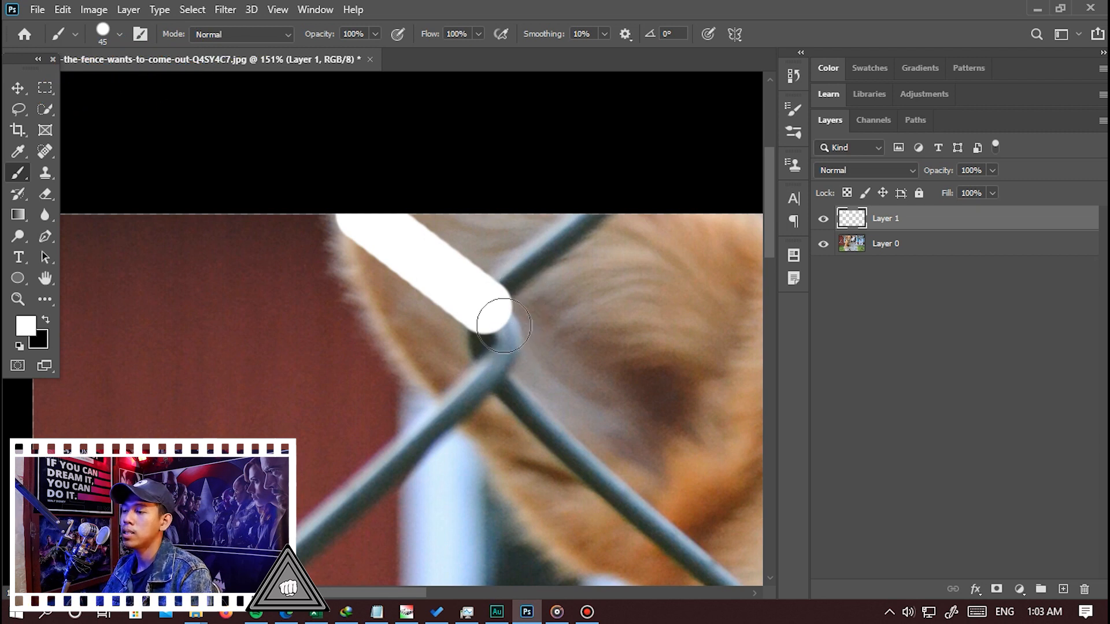
left_click_drag(503, 326, 492, 352)
scroll(568, 261, "down", 3)
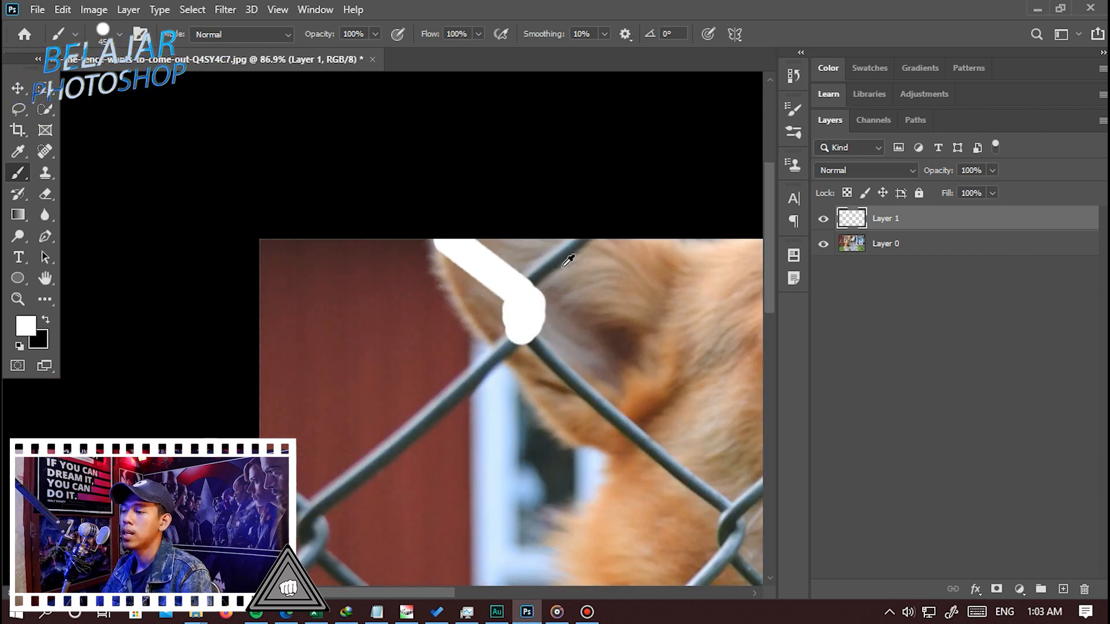
Step: Paint straight white lines from the ear knot along the wire across the red wall to the next knot and on to the photo's left edge
scroll(537, 290, "up", 3)
scroll(508, 318, "down", 4)
scroll(478, 225, "up", 2)
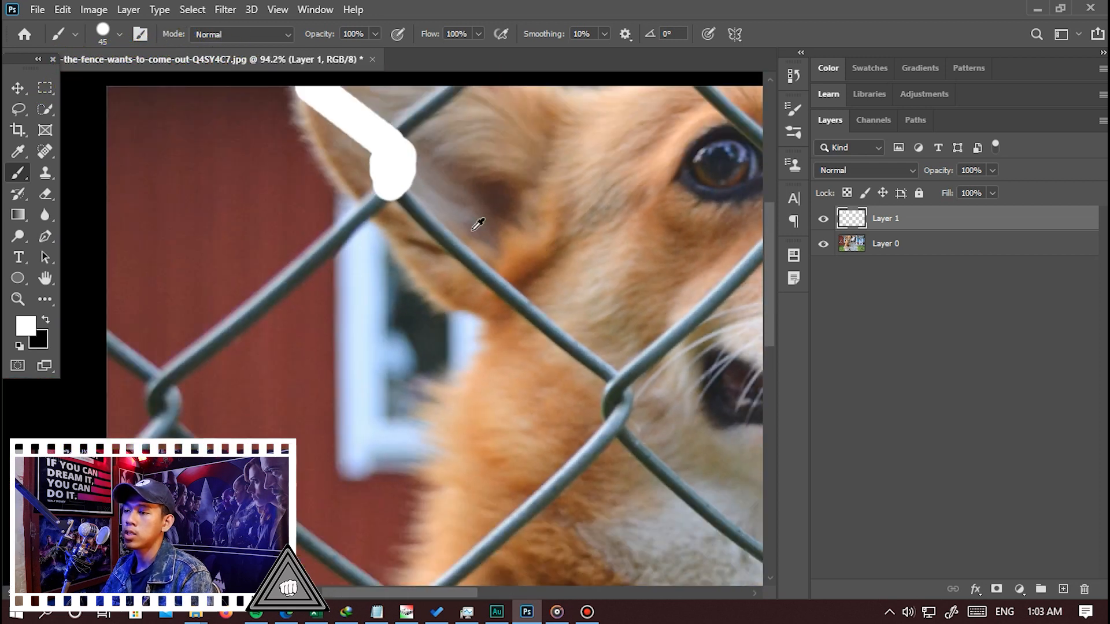
scroll(477, 224, "up", 2)
scroll(439, 220, "down", 1)
scroll(150, 373, "up", 2)
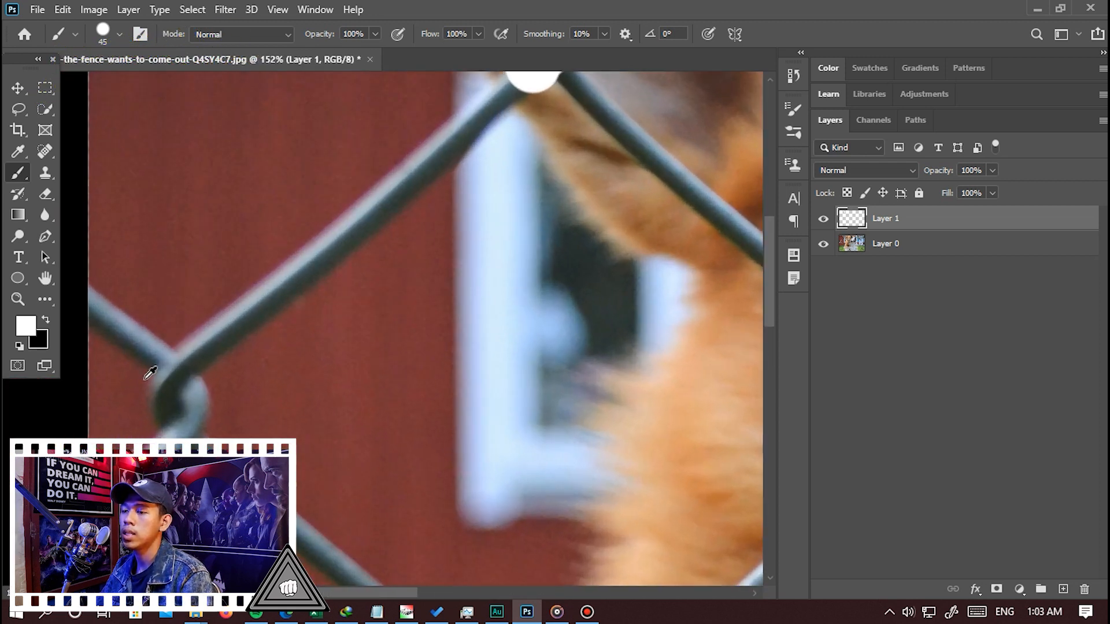
left_click(173, 368, "shift")
scroll(303, 362, "down", 1)
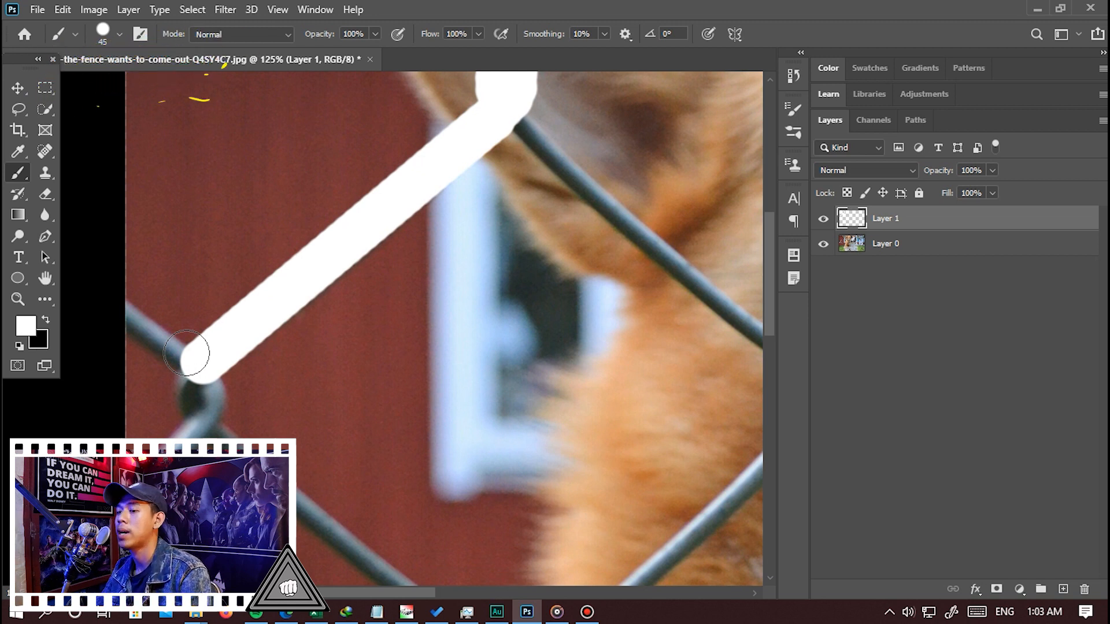
left_click(123, 315, "shift")
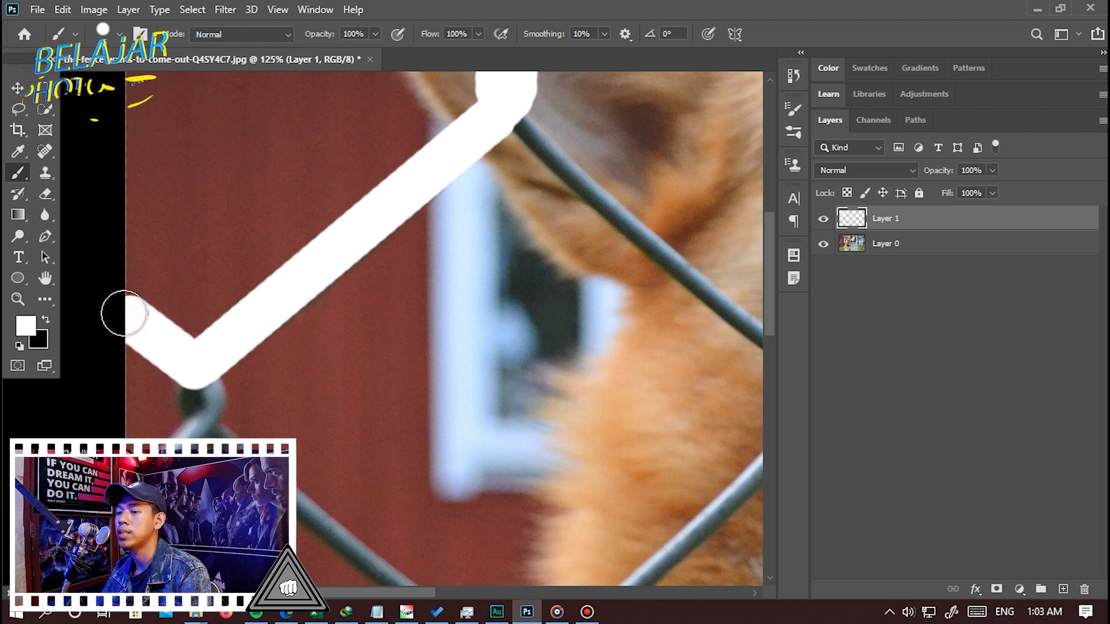
Step: Cover the wire knot on the red wall in white and paint the lower wire from it to the photo's left edge
scroll(186, 354, "down", 1)
mouse_move(185, 353)
left_mouse_down()
mouse_move(207, 375)
mouse_move(197, 411)
left_mouse_up()
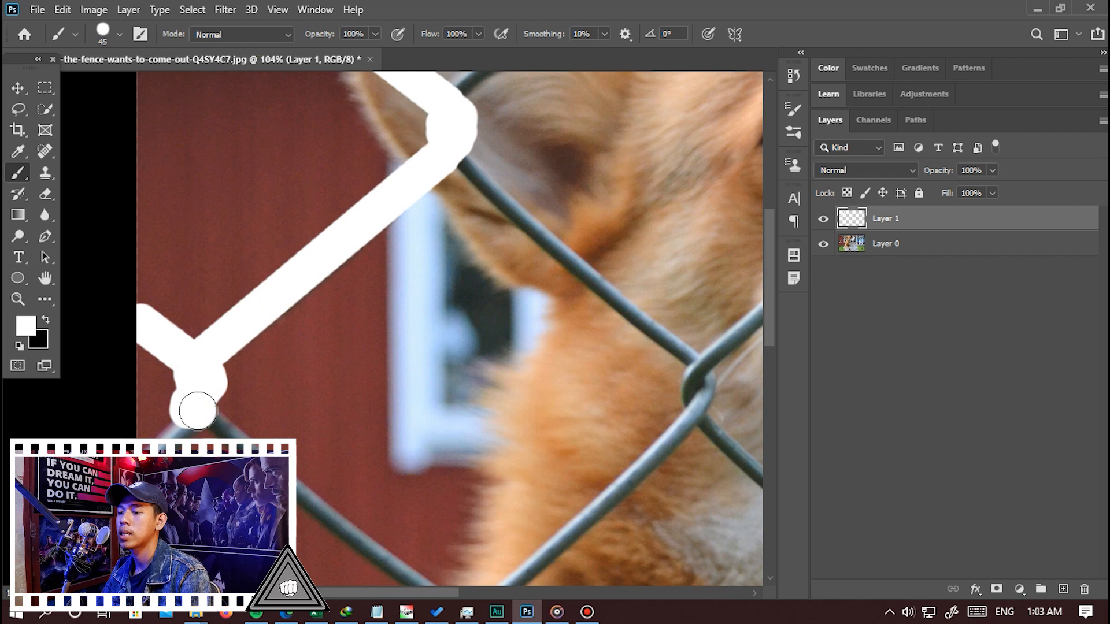
left_click(151, 446, "shift")
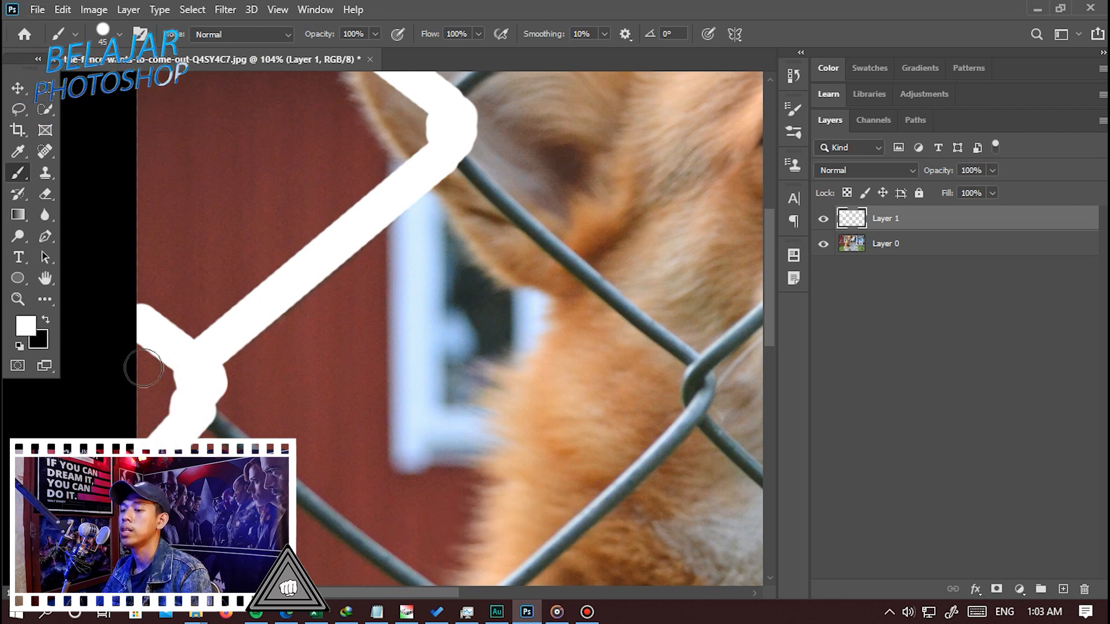
Step: Paint a straight white line from the red-wall knot down to the knot beside the dog's neck and cover that knot
scroll(143, 369, "up", 1)
scroll(396, 546, "down", 1)
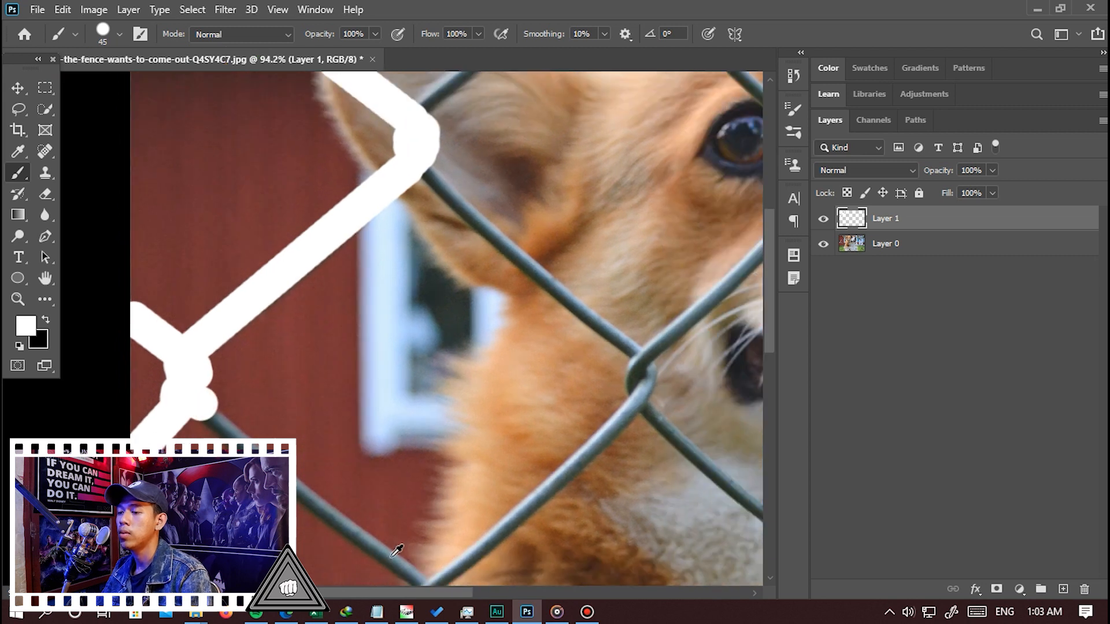
scroll(427, 497, "up", 1)
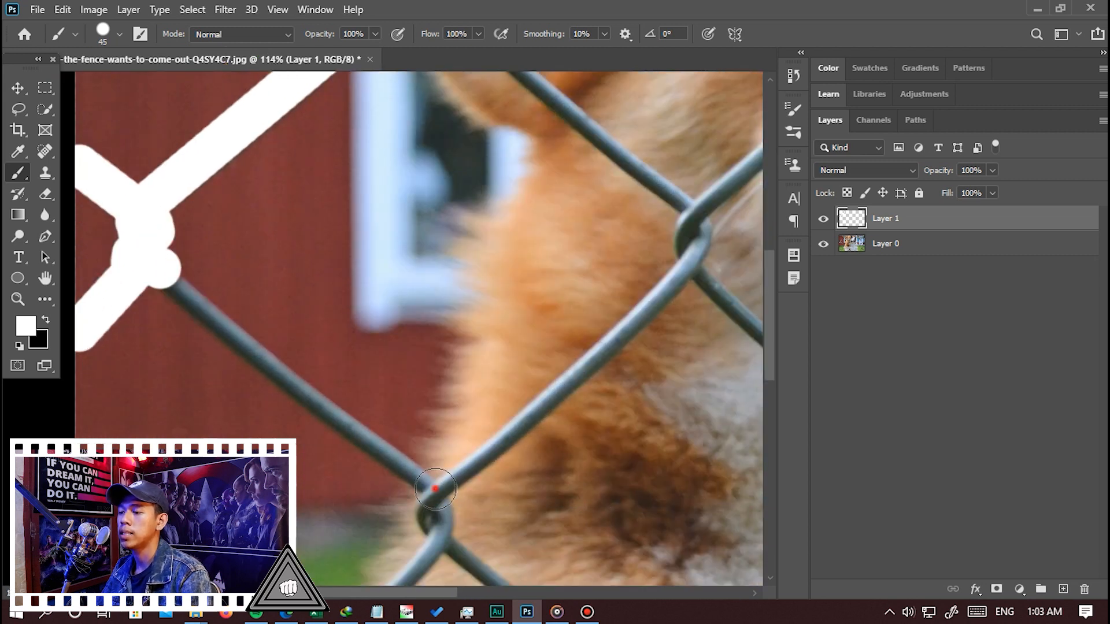
left_click(435, 489, "shift")
scroll(234, 284, "down", 1)
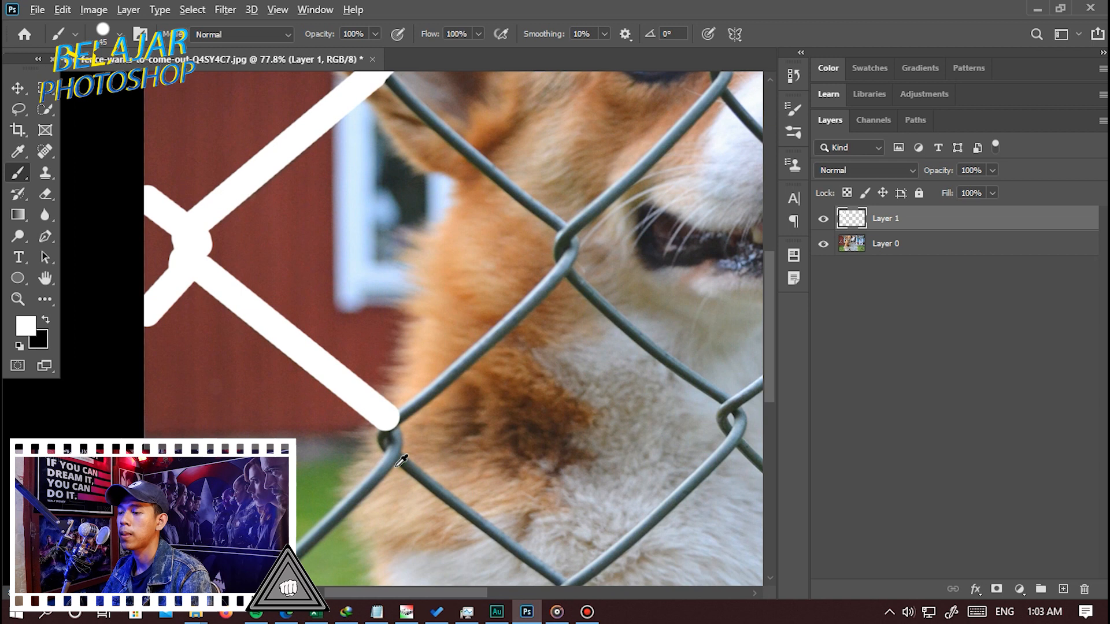
scroll(382, 445, "up", 2)
left_click(382, 445)
left_click_drag(381, 445, 363, 478)
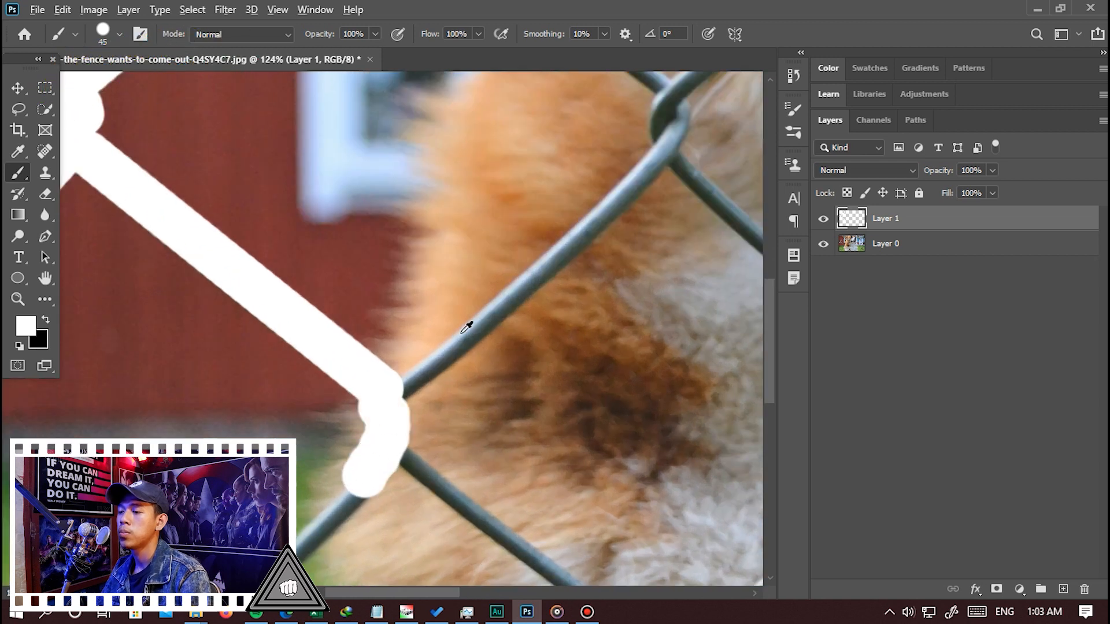
Step: Paint over the wire crossing the grass from the neck knot to the lower-left knot and on to the photo's left edge
scroll(467, 327, "down", 1)
scroll(467, 327, "up", 2)
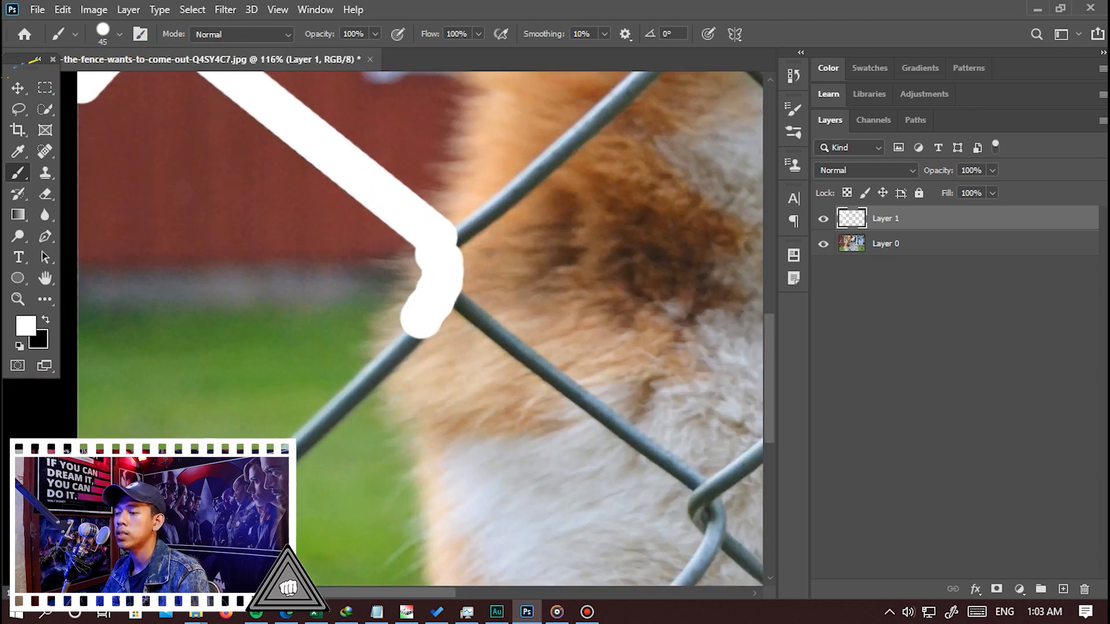
left_click_drag(425, 321, 284, 457)
scroll(457, 425, "down", 1)
scroll(457, 425, "up", 2)
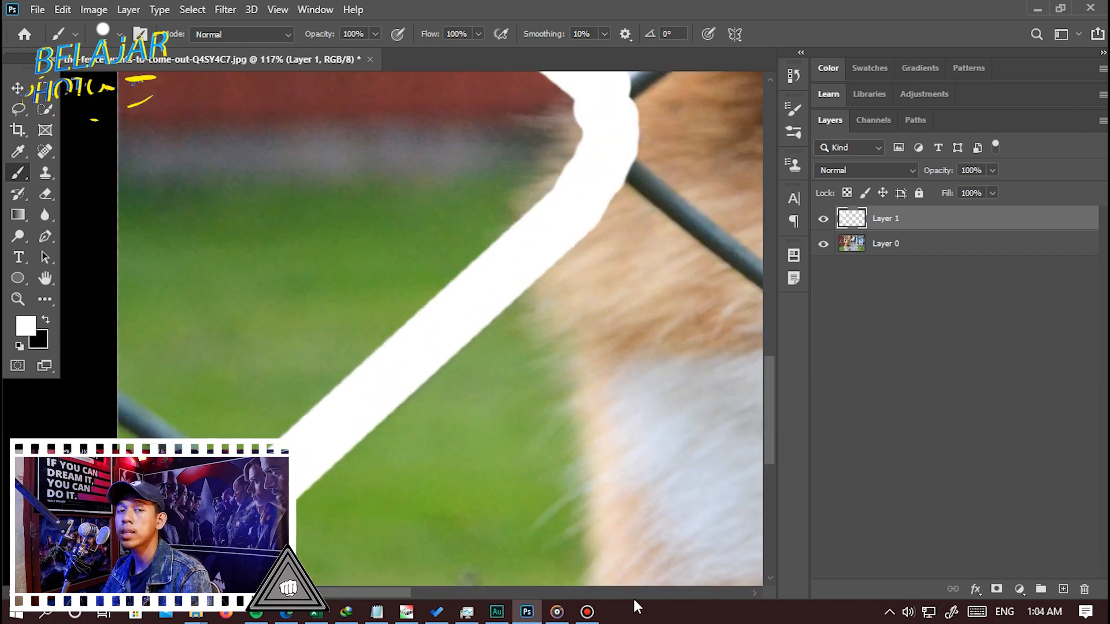
scroll(449, 551, "up", 1)
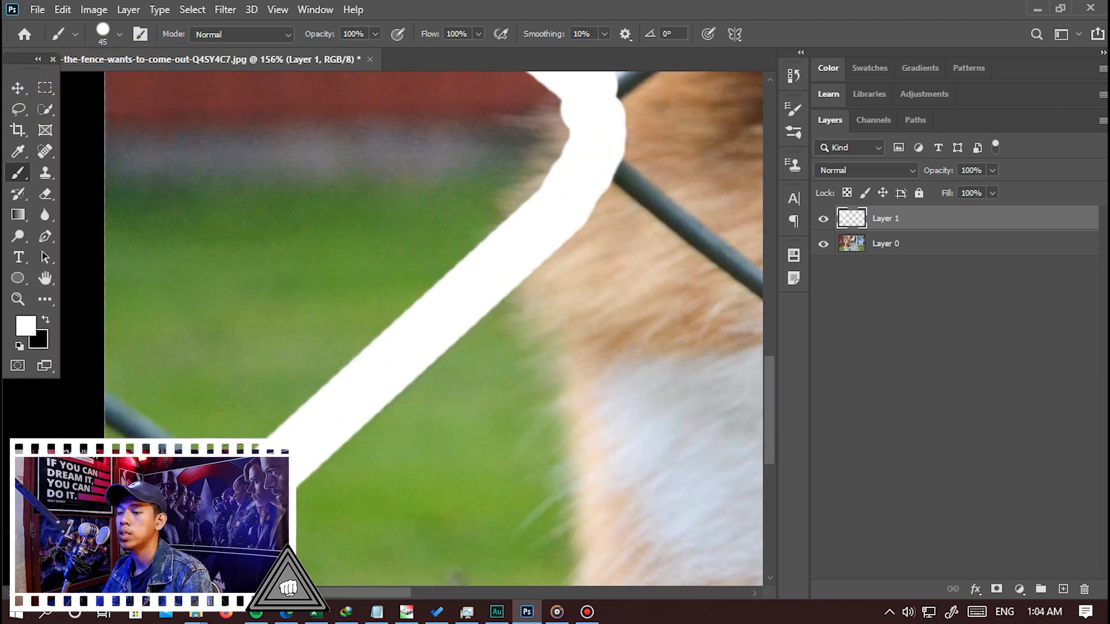
left_click_drag(196, 432, 92, 389)
Step: Paint white over the wires from the neck knot up to the knot beside the dog's mouth and down to the chest knot
scroll(91, 389, "down", 1)
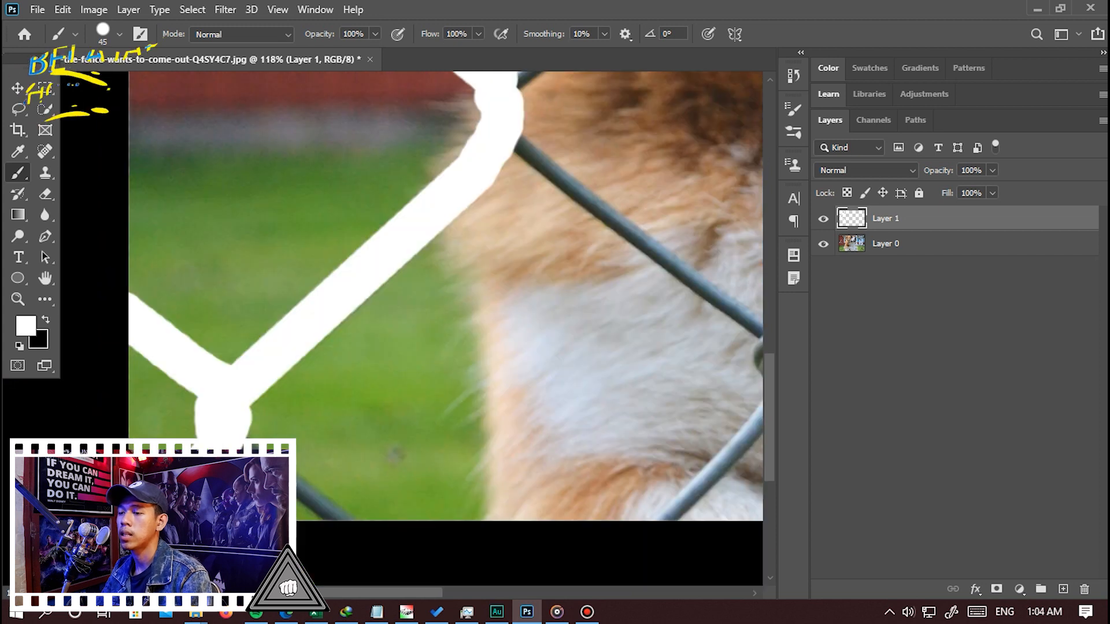
scroll(230, 431, "down", 1)
scroll(405, 277, "up", 1)
mouse_move(203, 439)
left_mouse_down()
mouse_move(409, 280)
mouse_move(422, 222)
mouse_move(418, 270)
left_mouse_up()
scroll(311, 305, "down", 1)
left_click(341, 279)
left_click(533, 445, "shift")
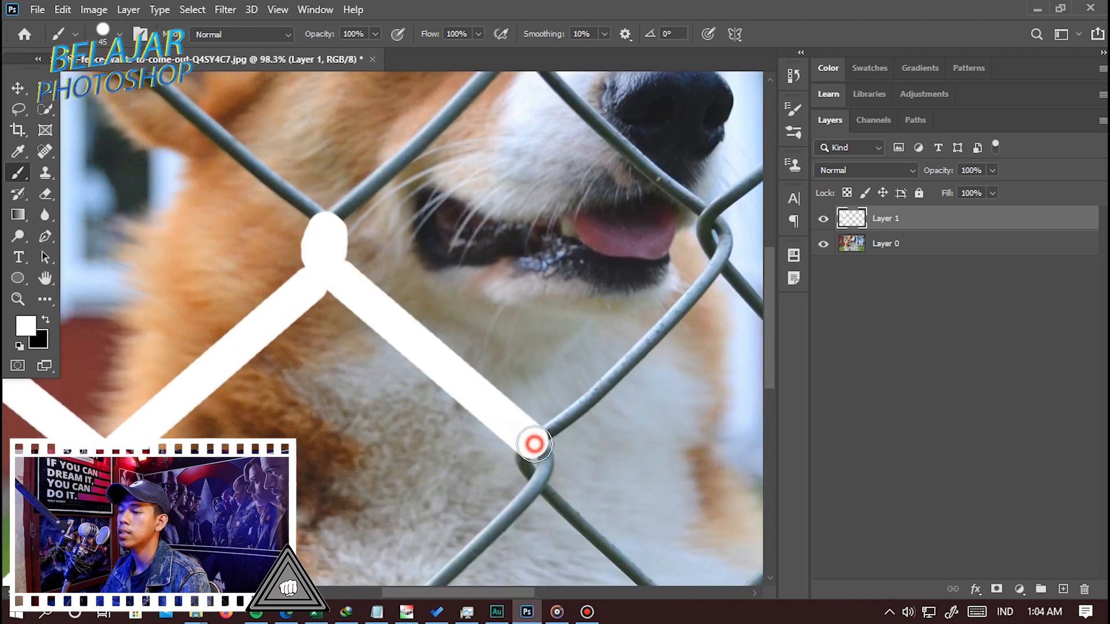
Step: Paint straight white lines over the wires across the lower chest and up to the knot in front of the house, covering the knots
scroll(533, 445, "down", 4)
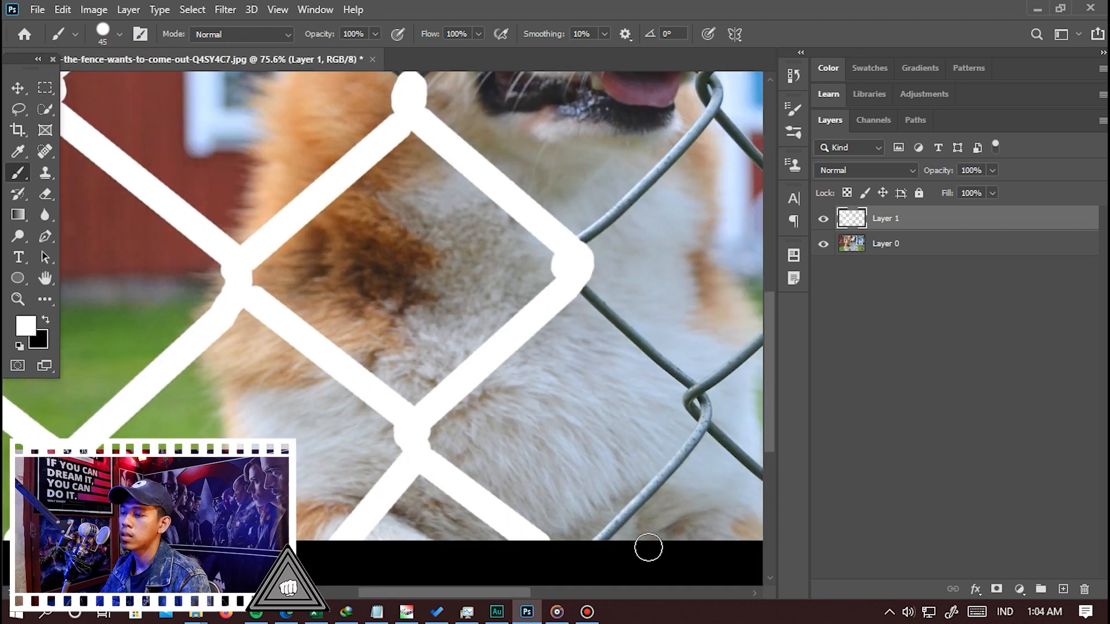
scroll(366, 410, "up", 2)
left_click(364, 404, "shift")
left_click(205, 211, "shift")
scroll(508, 231, "up", 2)
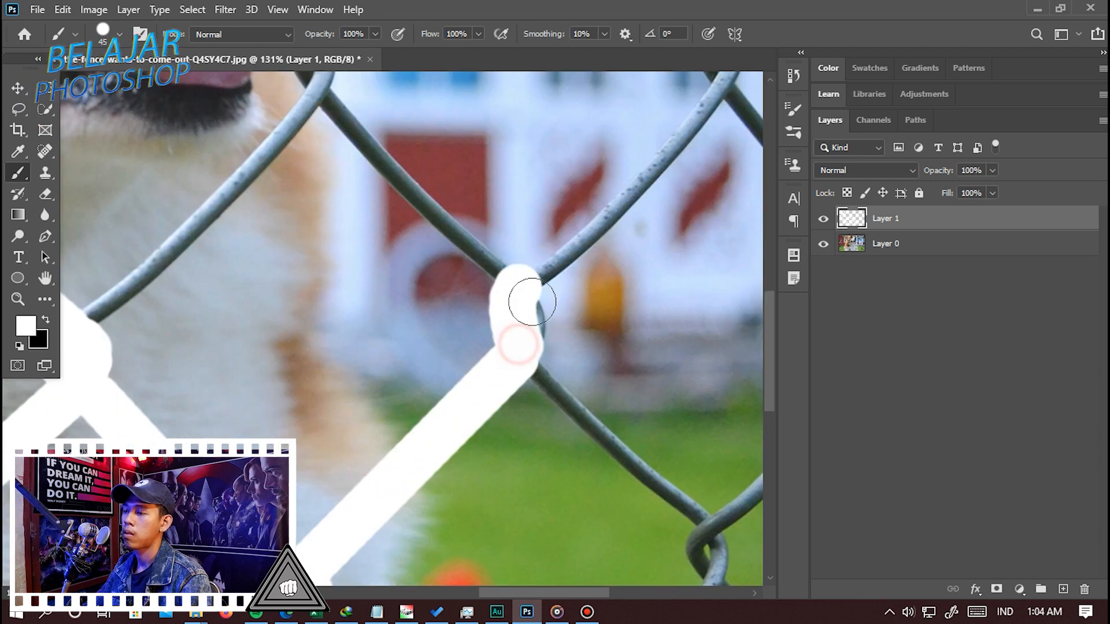
Step: Outline the fence diamond around the red flower with straight white lines and cover its knot over the grass
scroll(273, 172, "down", 3)
scroll(404, 472, "up", 2)
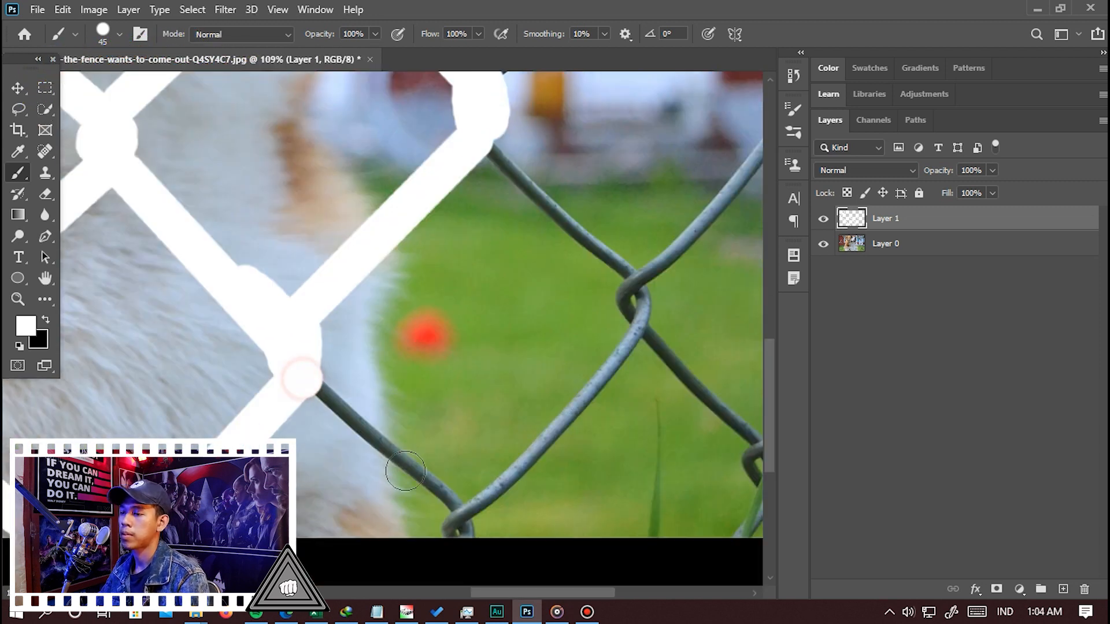
left_click(457, 506, "shift")
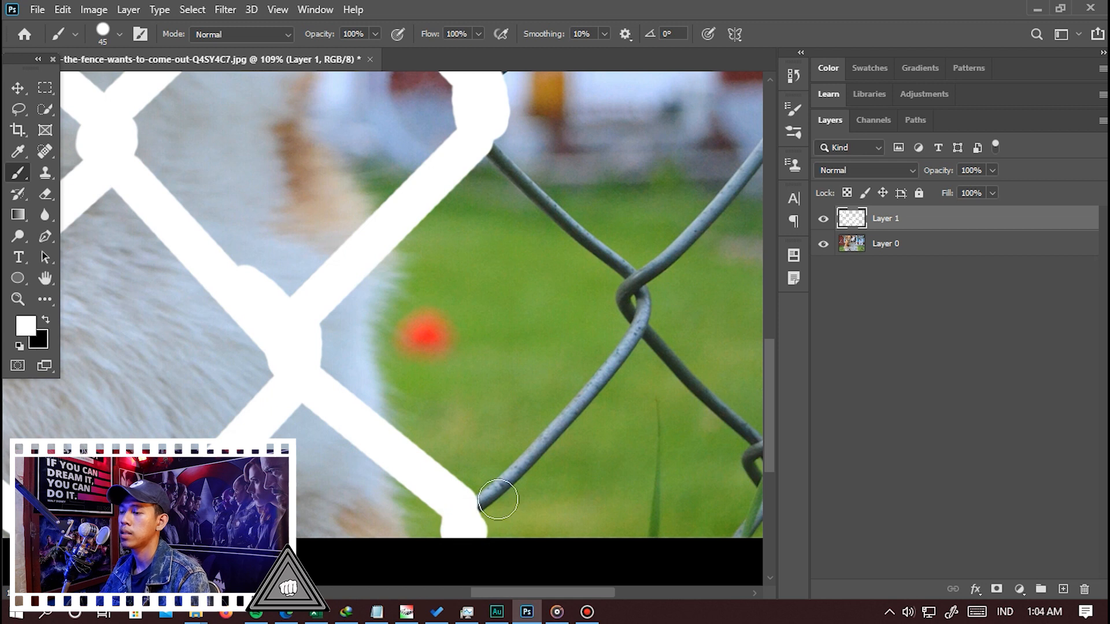
left_click(642, 320, "shift")
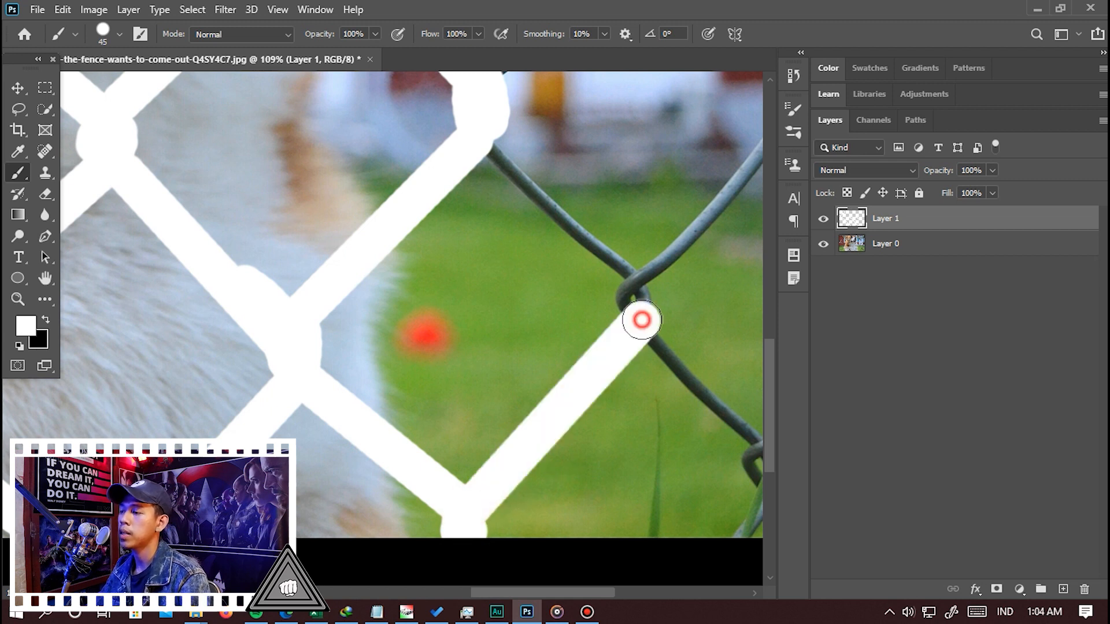
mouse_move(634, 318)
left_mouse_down()
mouse_move(637, 289)
mouse_move(647, 312)
left_mouse_up()
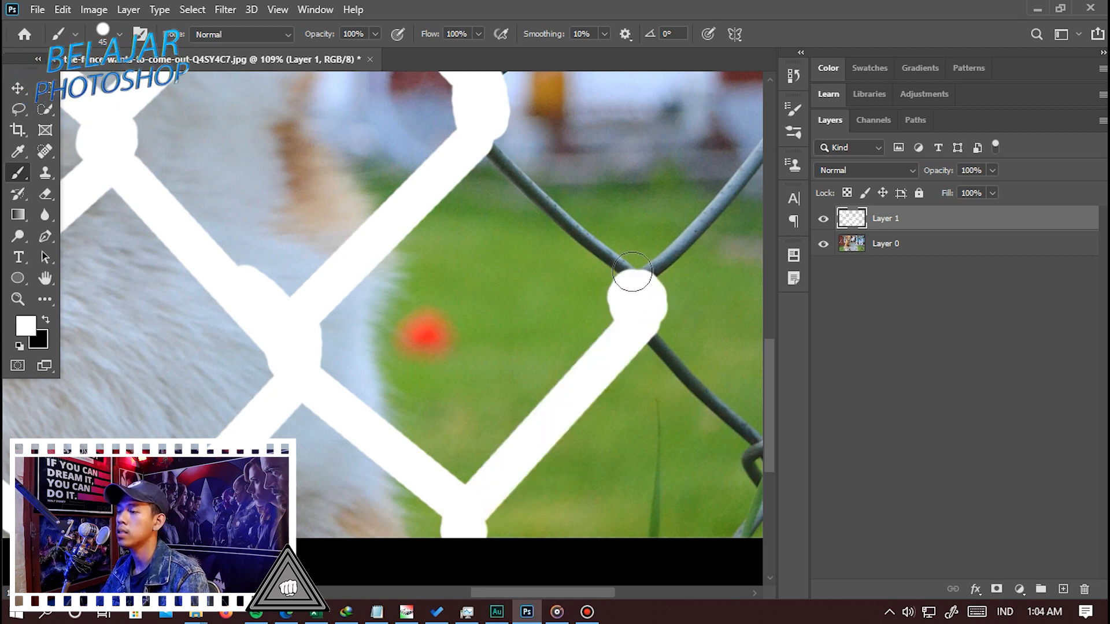
left_click(485, 139, "shift")
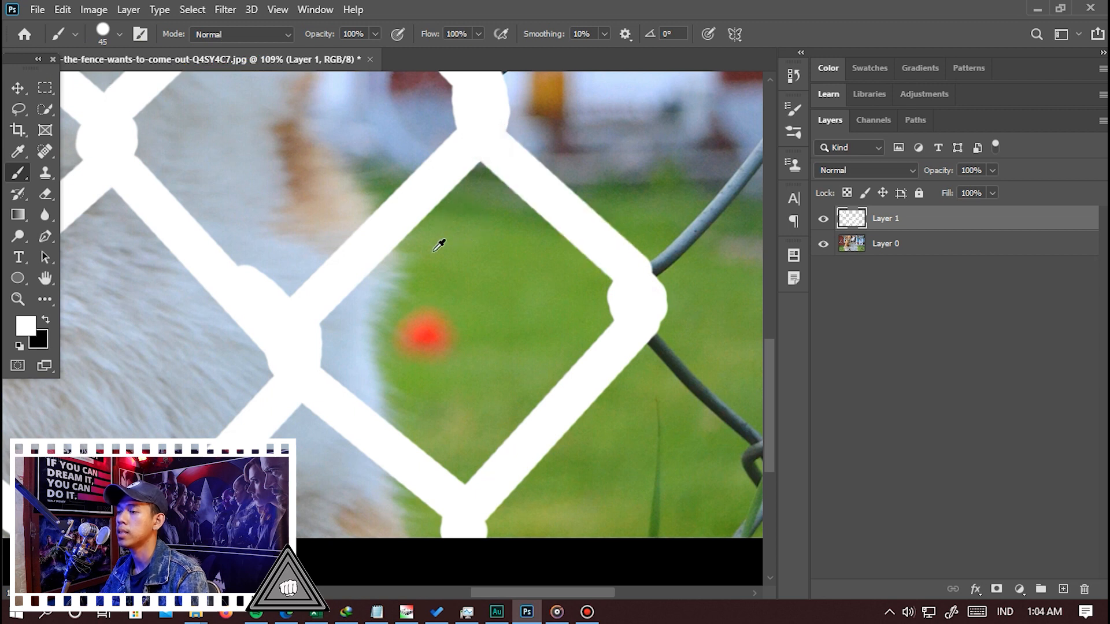
Step: Paint over the wires from the grass knot to the photo's bottom-right corner and to the knot on the right edge, covering that knot
scroll(439, 245, "down", 4)
scroll(701, 416, "up", 4)
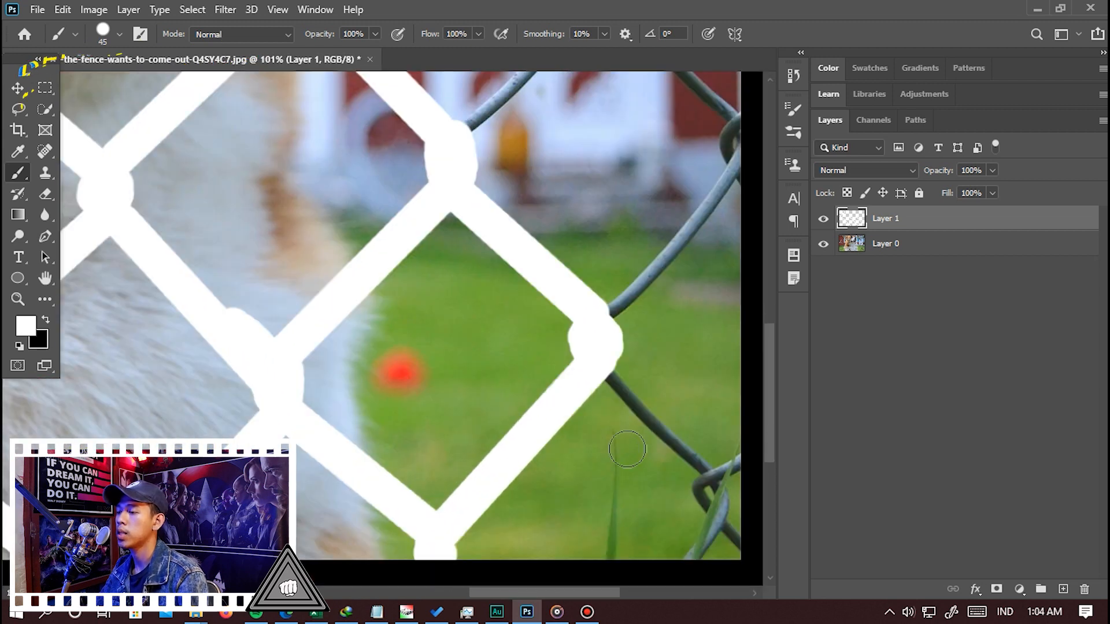
left_click(718, 525, "shift")
scroll(715, 315, "down", 3)
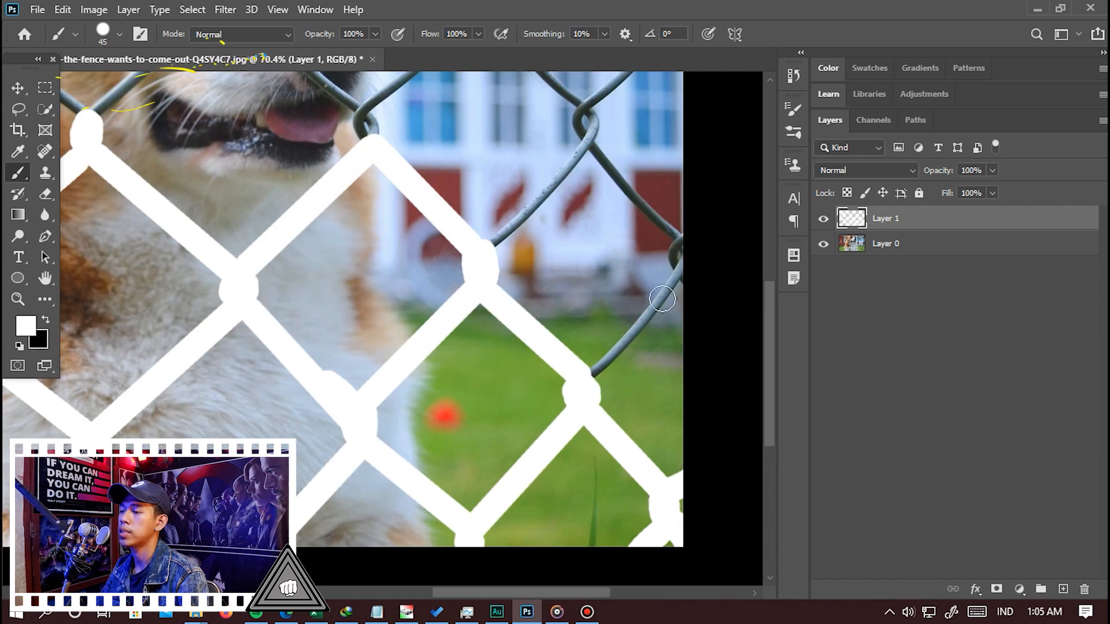
scroll(716, 315, "up", 2)
left_click_drag(667, 301, 670, 338)
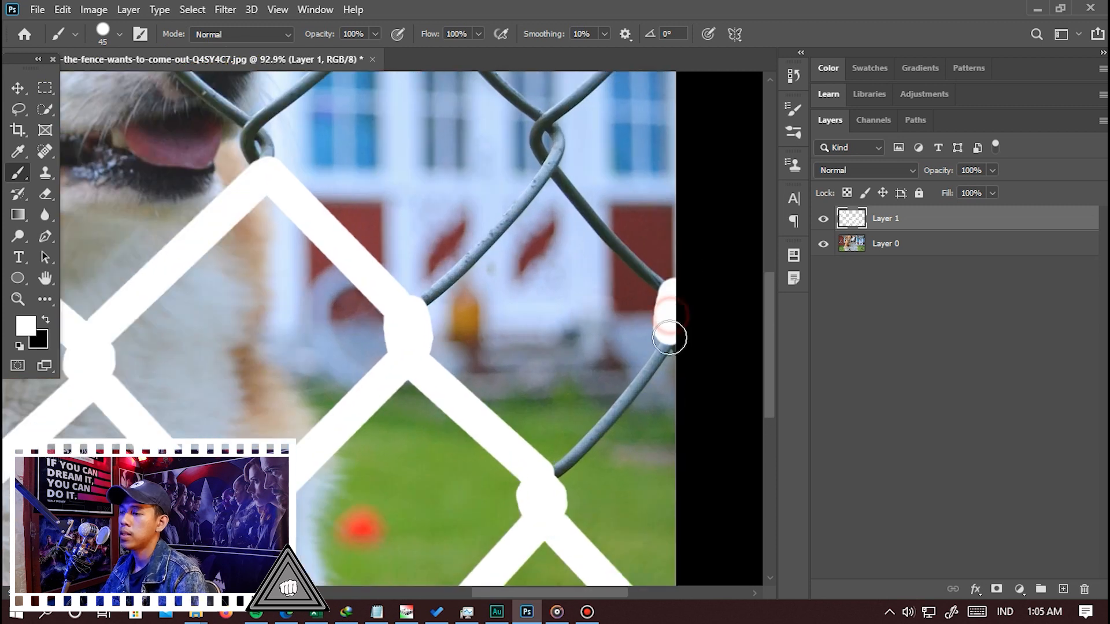
left_click(573, 464, "shift")
Step: Paint straight lines from the right-edge knot to the knot over the house front and down to the knot beside the dog, covering the knots
scroll(636, 375, "up", 2)
left_click(664, 349)
left_click(542, 229, "shift")
mouse_move(545, 228)
left_mouse_down()
mouse_move(545, 185)
mouse_move(542, 235)
left_mouse_up()
left_click(534, 249)
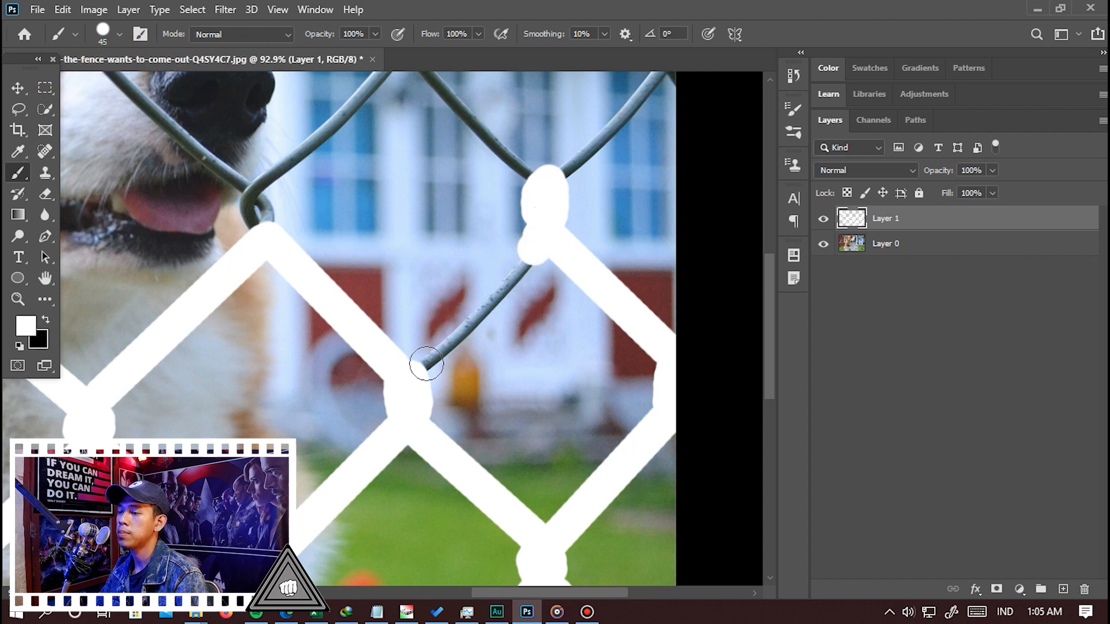
left_click(426, 363, "shift")
Step: Paint freehand white strokes along the curved wires from the house-front knot to the right-edge knot and up to the photo's top edge
scroll(547, 235, "up", 4)
mouse_move(571, 331)
left_mouse_down()
mouse_move(652, 233)
mouse_move(684, 171)
left_mouse_up()
scroll(657, 215, "up", 2)
left_click_drag(664, 237, 562, 122)
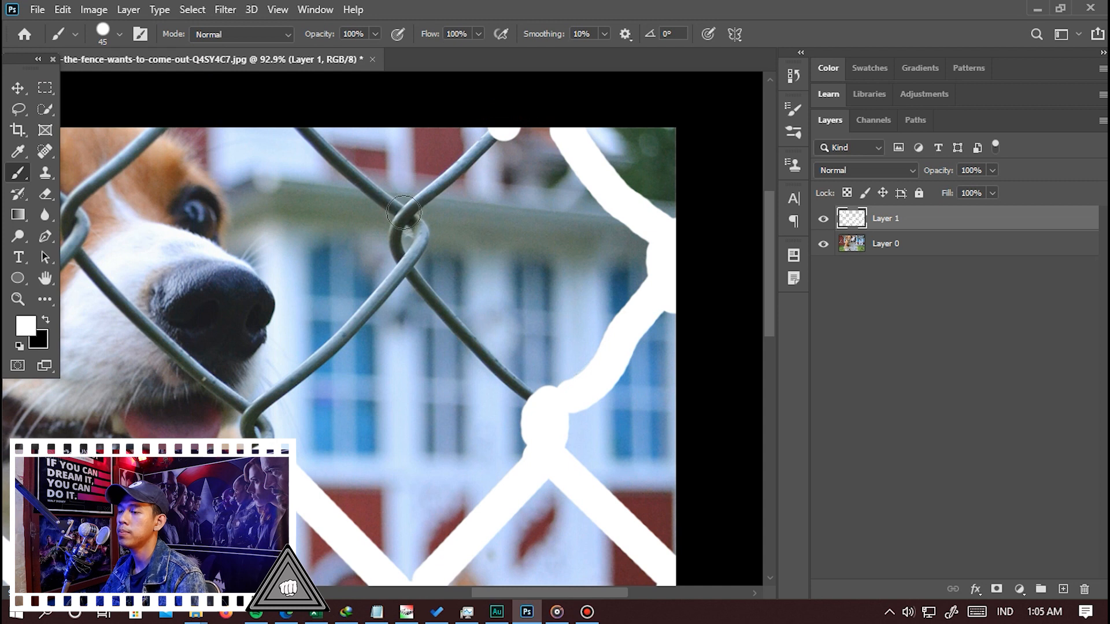
Step: Paint white over the wire from the photo's top edge to the knot beyond the dog's nose, continue below that knot, and undo the last stroke
left_click(404, 213, "shift")
mouse_move(403, 212)
left_mouse_down()
mouse_move(415, 279)
mouse_move(542, 391)
mouse_move(516, 392)
mouse_move(412, 327)
mouse_move(341, 399)
left_mouse_up()
left_click(540, 389, "shift")
key("ctrl+z")
Step: Cover the wire from the mouth to the knot between the dog's eyes, plus that knot and its two wires to the top edge
scroll(417, 283, "down", 2)
scroll(341, 399, "up", 1)
scroll(397, 246, "up", 2)
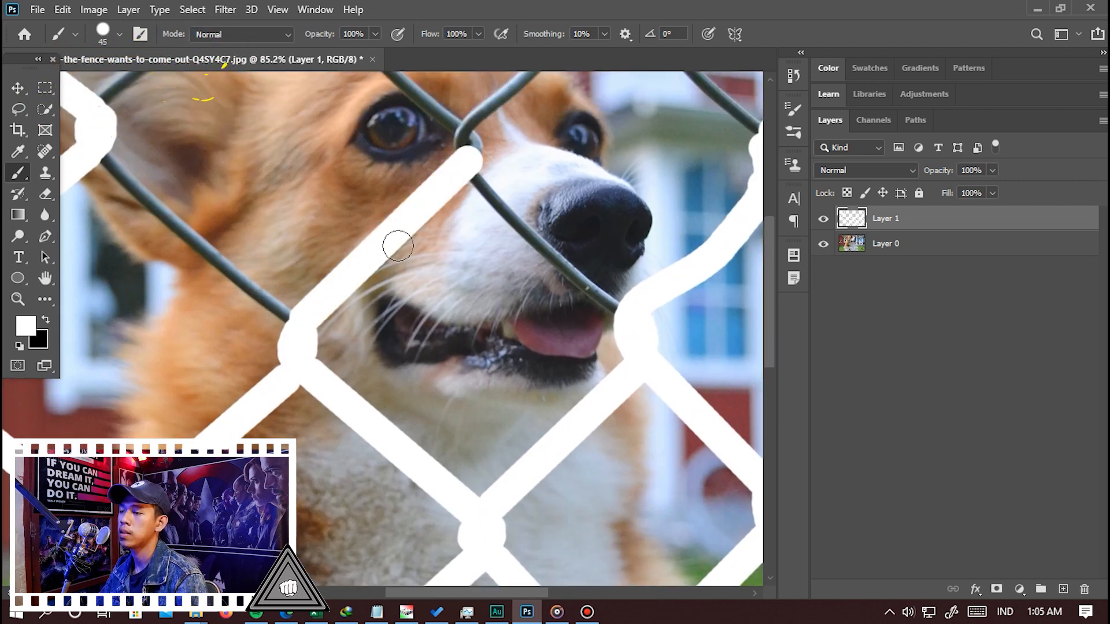
scroll(397, 247, "down", 2)
mouse_move(449, 280)
left_mouse_down()
mouse_move(317, 137)
mouse_move(493, 144)
left_mouse_up()
scroll(317, 136, "up", 2)
scroll(493, 144, "down", 1)
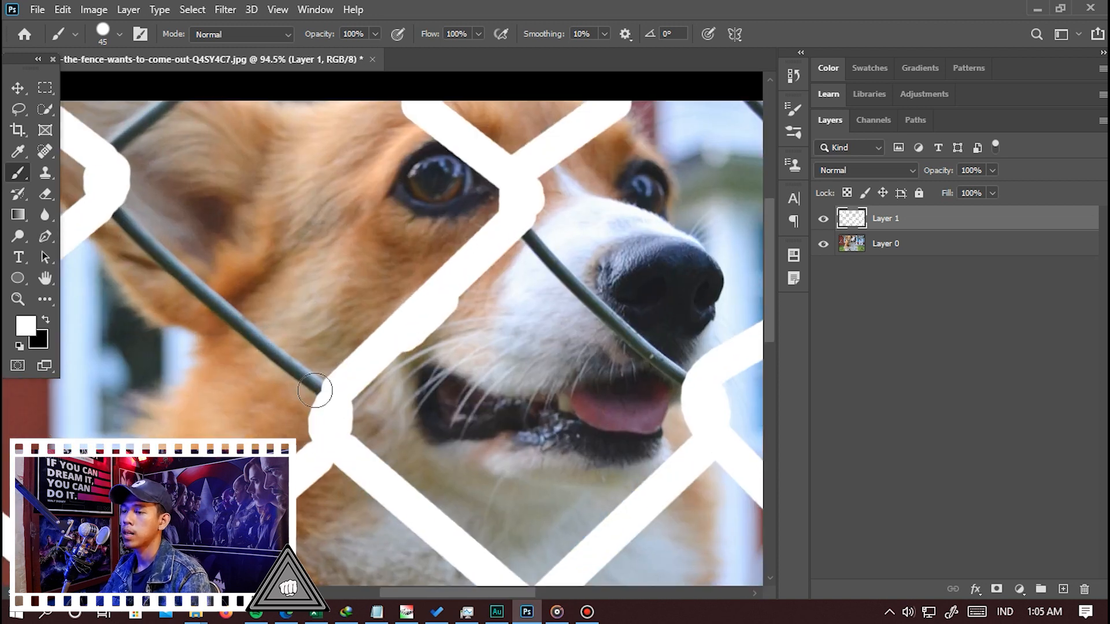
Step: Paint straight white lines over the wire across the cheek to the ear knot and from there to the photo's top edge
scroll(425, 393, "down", 1)
left_click(163, 243, "shift")
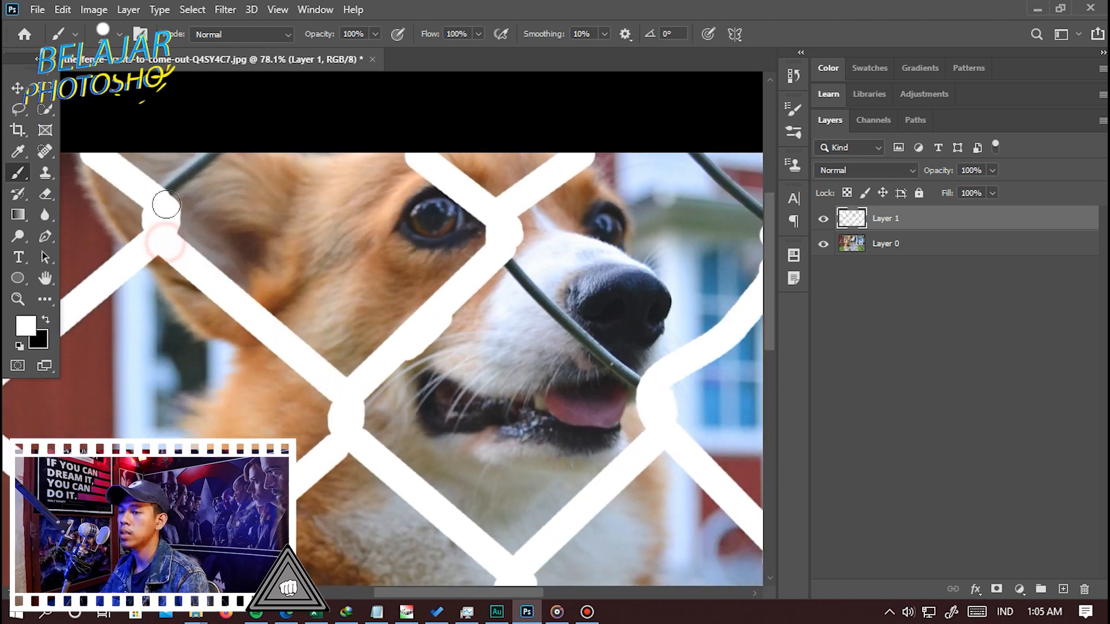
left_click(209, 155, "shift")
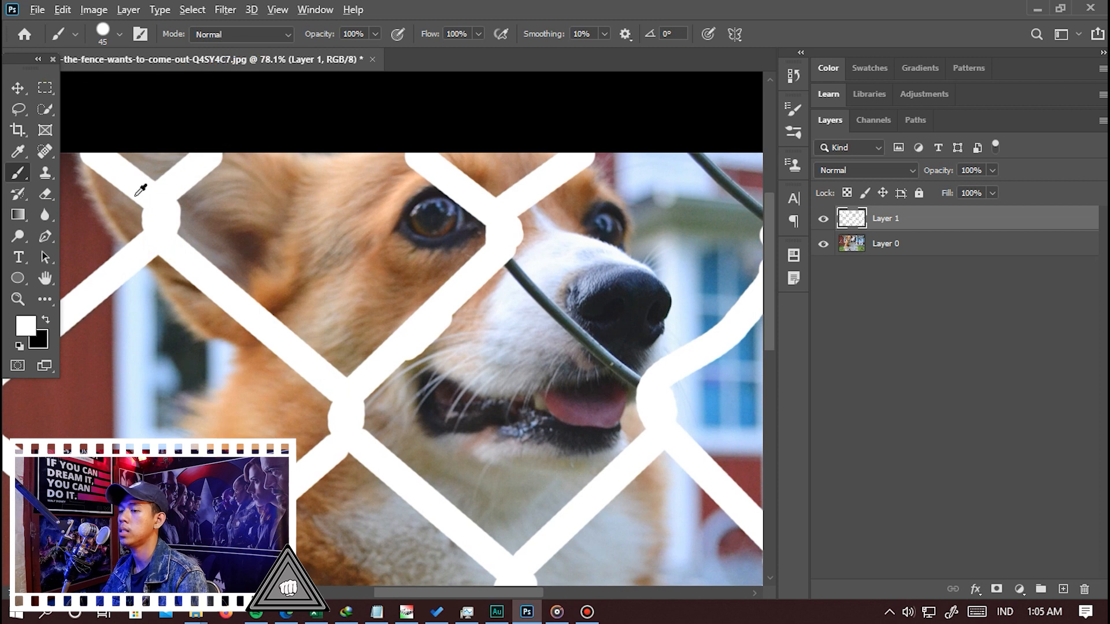
Step: Paint a straight white line from the knot beyond the dog's nose along the remaining upper wire to the photo's top edge
scroll(140, 189, "down", 2)
scroll(607, 123, "up", 4)
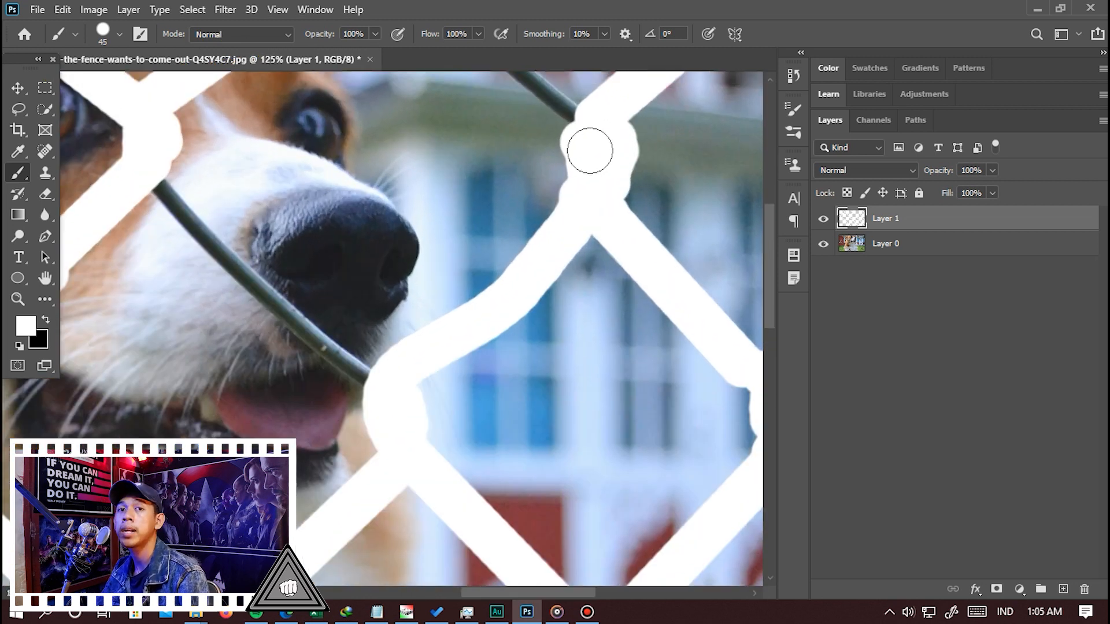
scroll(589, 157, "up", 3)
left_click(572, 164)
scroll(470, 123, "up", 3)
left_click(450, 132, "shift")
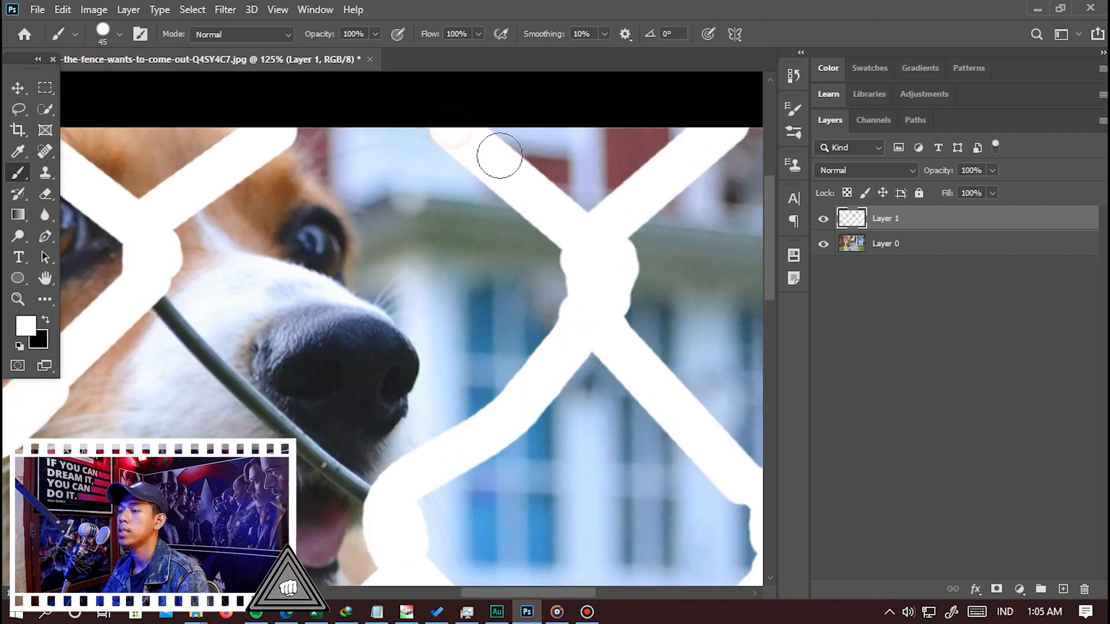
Step: Cover the last exposed wire across the dog's muzzle, between the eye knot and the knot beside the mouth, with a straight white line
scroll(500, 156, "down", 2)
scroll(425, 384, "up", 3)
left_click(255, 218, "shift")
Step: Rename the painted layer as brush
scroll(471, 294, "down", 3)
scroll(471, 295, "down", 3)
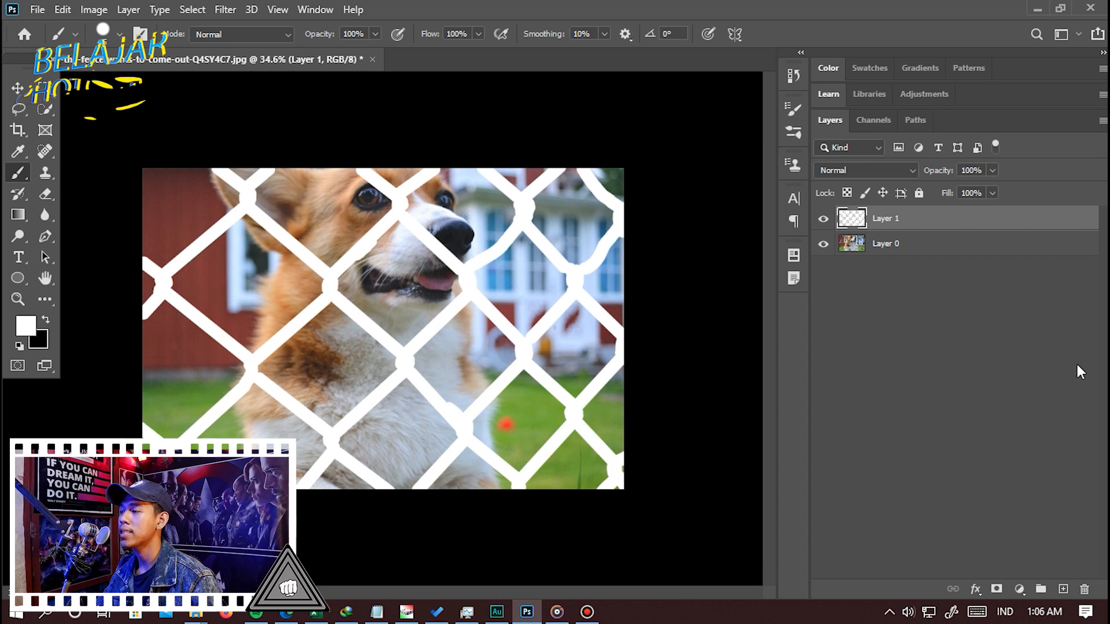
double_click(884, 218)
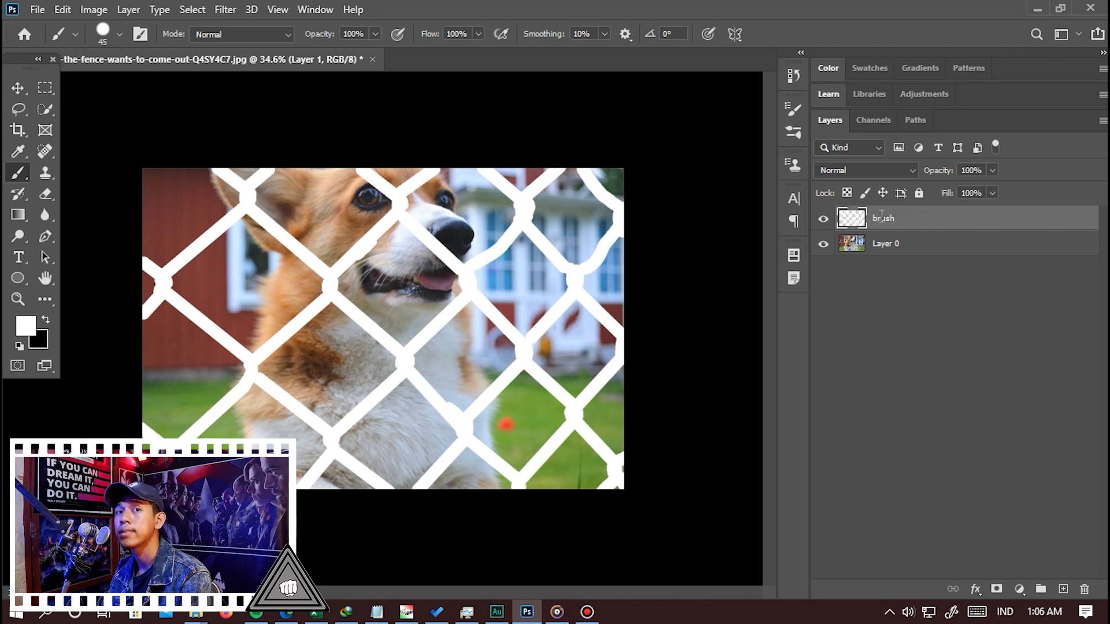
Step: Enlarge the layer thumbnails through the Layers panel options
scroll(497, 294, "up", 3)
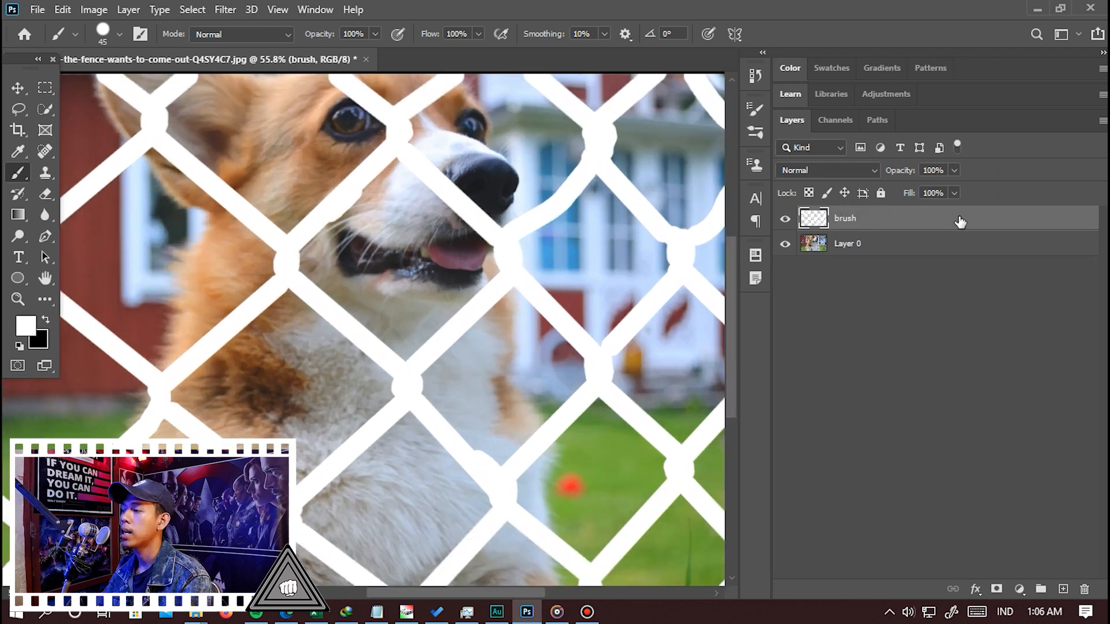
right_click(959, 218)
left_click(1103, 120)
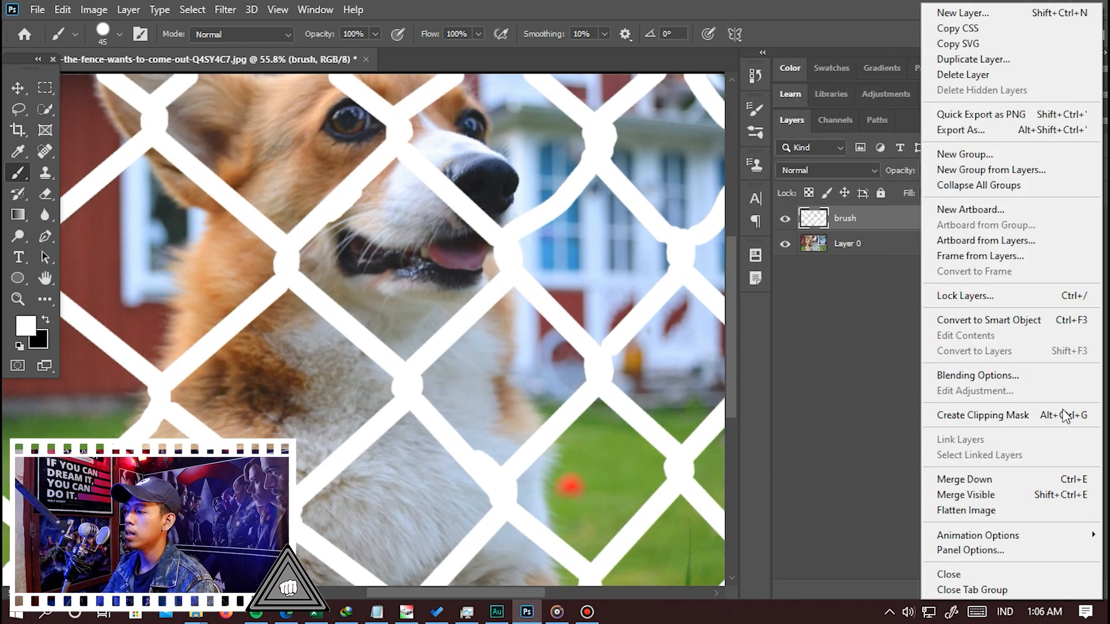
left_click(971, 550)
left_click(436, 237)
left_click(660, 85)
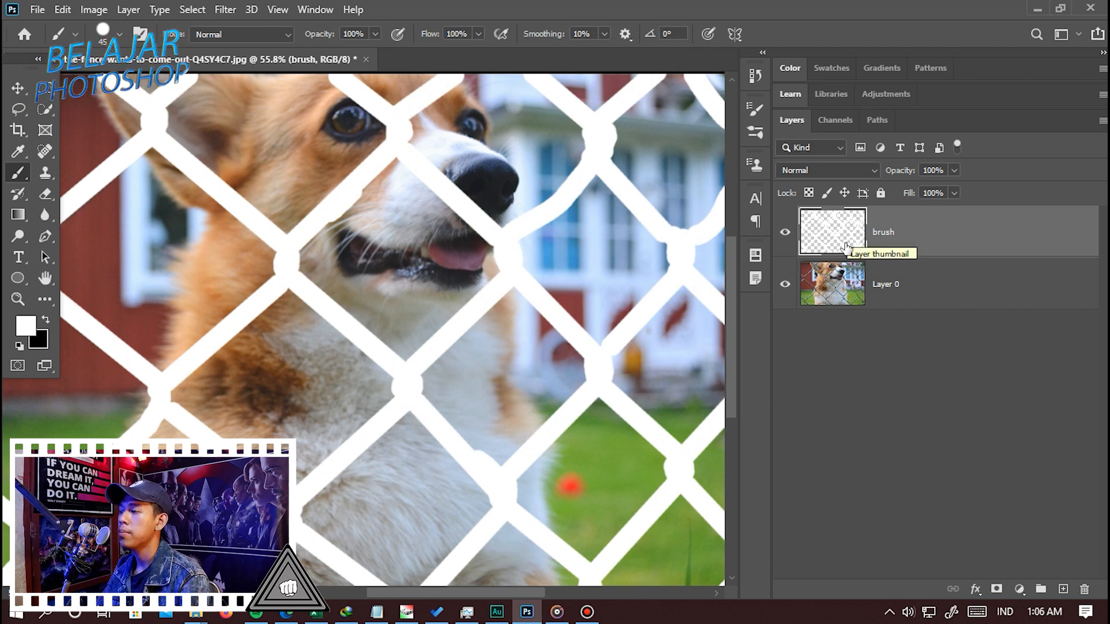
scroll(528, 314, "down", 1)
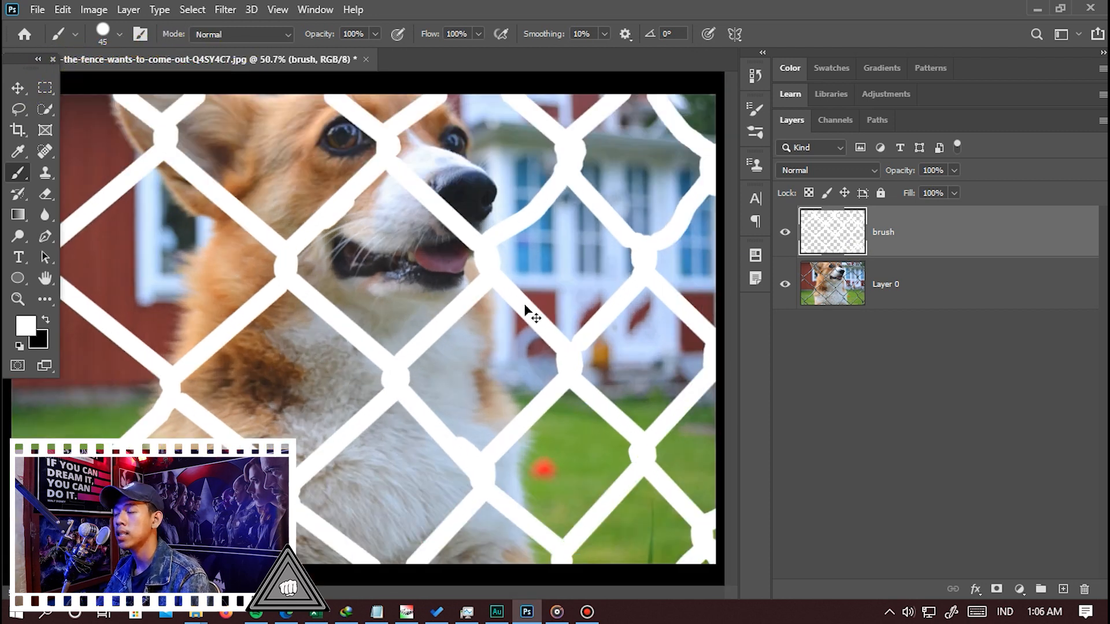
Step: Load the brush layer's painted strokes as a selection and hide the brush layer
left_click(842, 241, "ctrl")
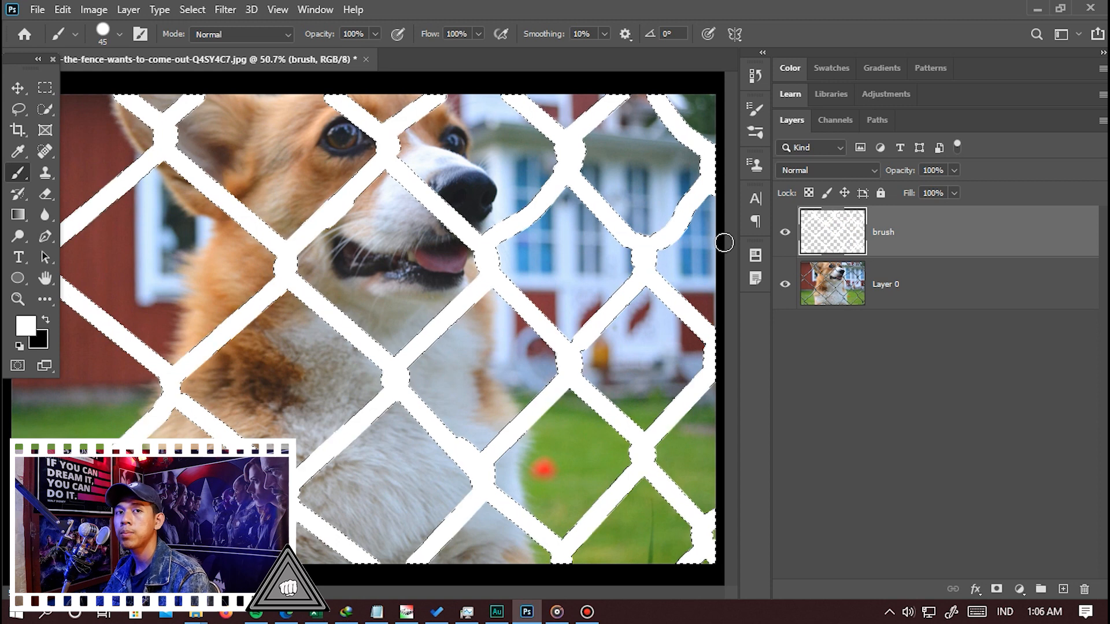
left_click(785, 232)
scroll(557, 241, "down", 2)
scroll(552, 255, "up", 1)
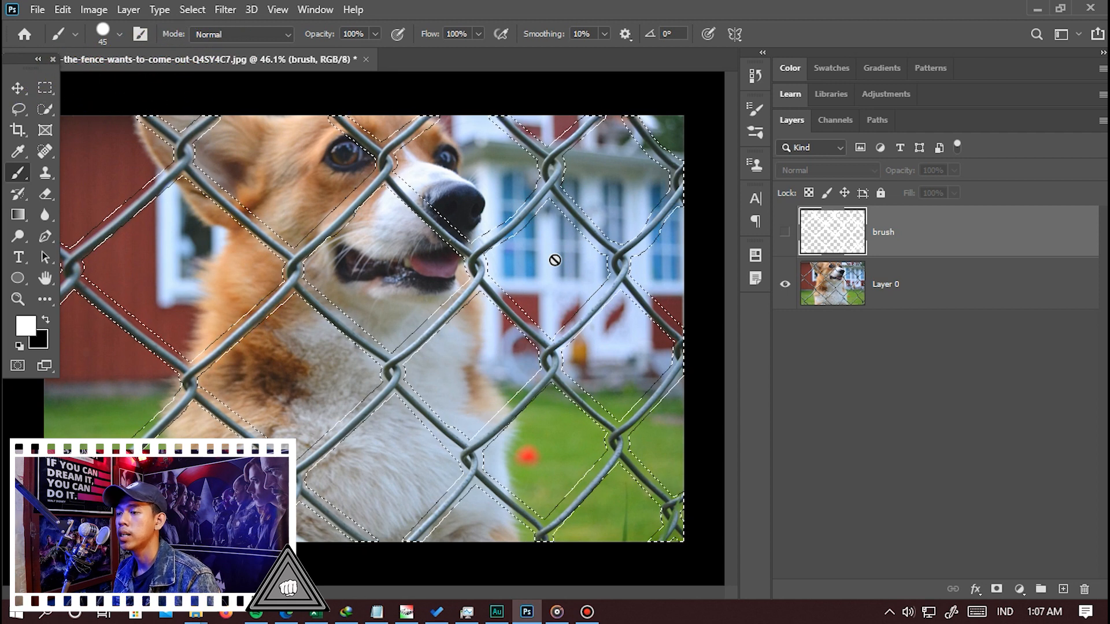
Step: Inspect how the selection outline surrounds the fence wires around the dog's nose, eyes and mouth
scroll(520, 226, "up", 8)
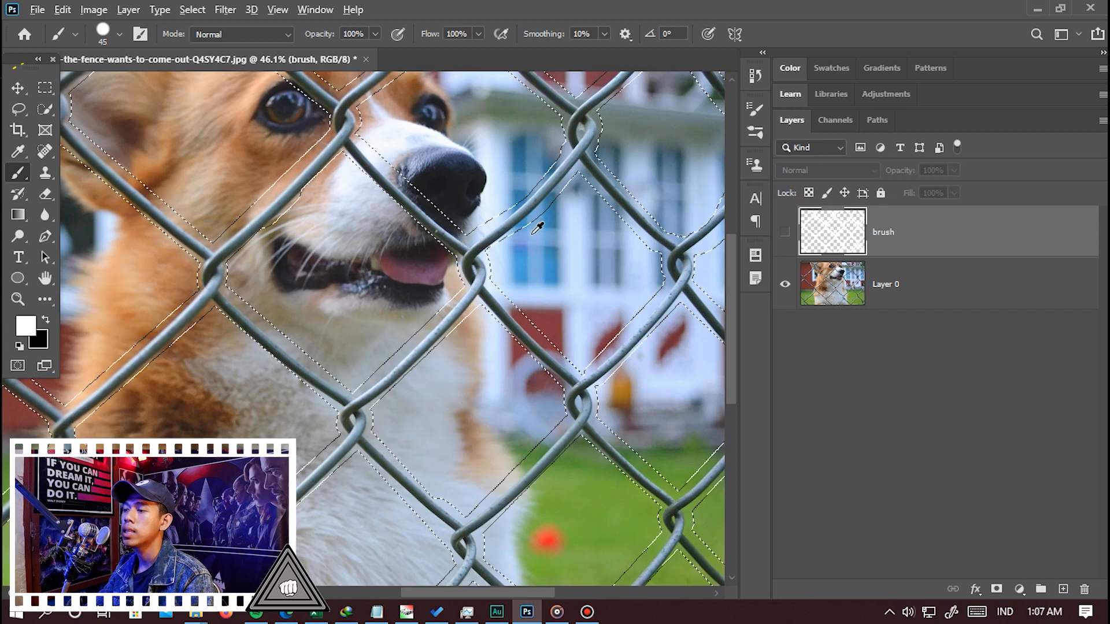
scroll(384, 255, "down", 5)
scroll(322, 154, "up", 7)
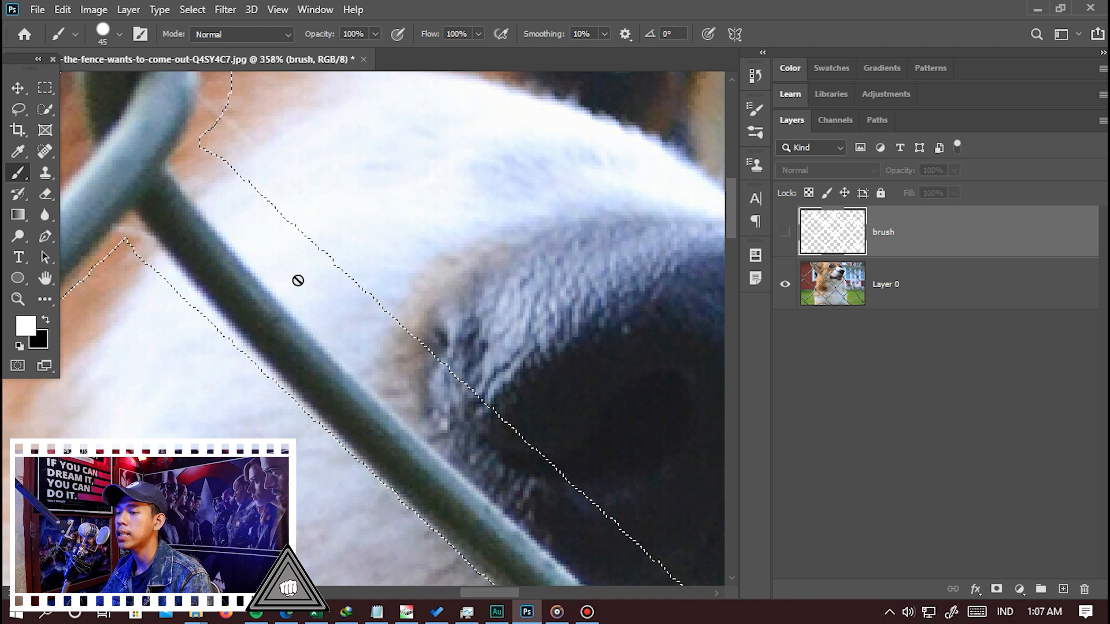
scroll(298, 275, "down", 5)
scroll(334, 280, "up", 7)
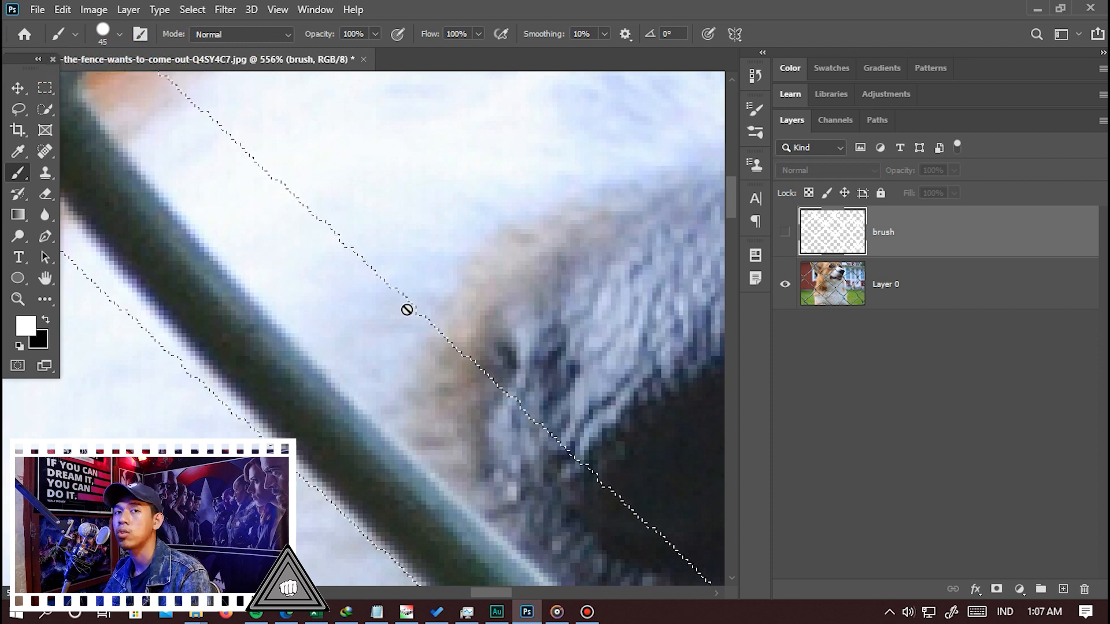
scroll(407, 310, "down", 6)
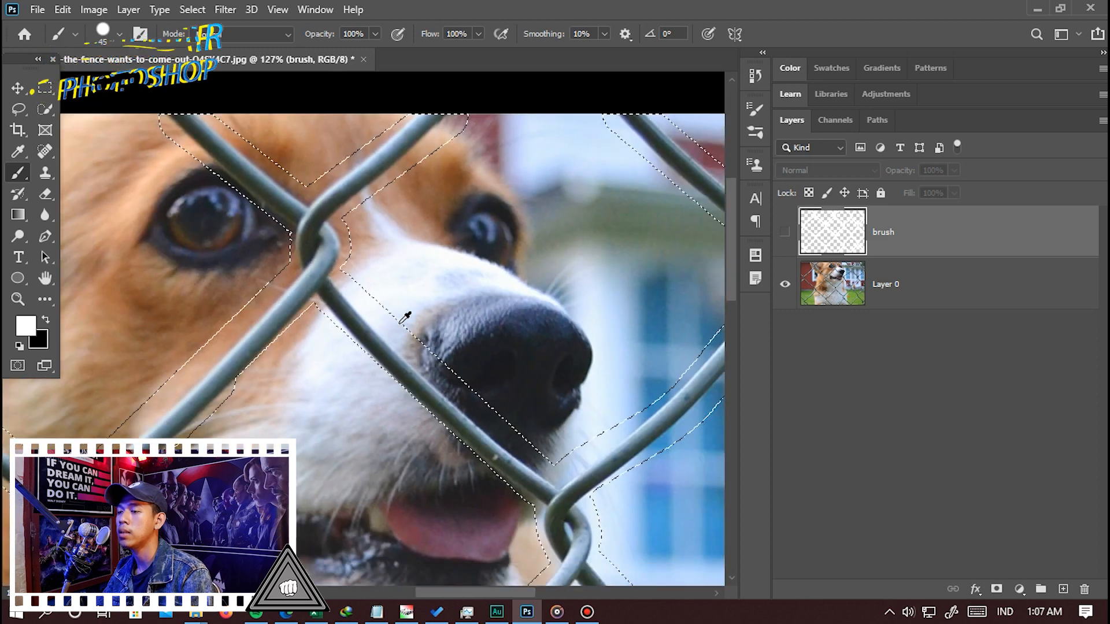
scroll(406, 317, "down", 3)
scroll(499, 267, "up", 3)
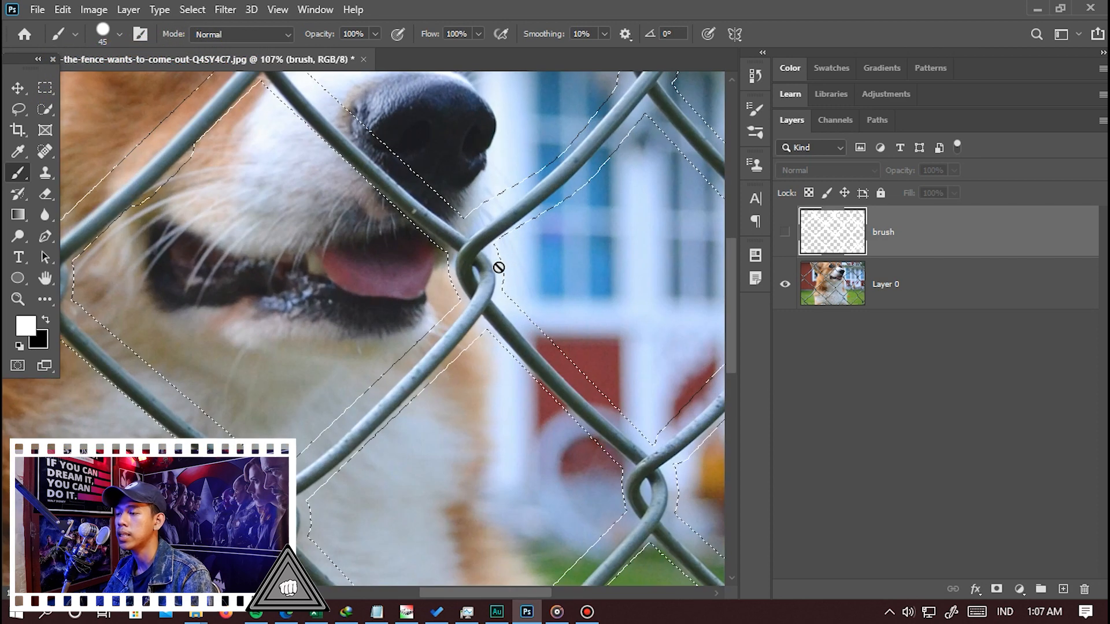
scroll(442, 256, "down", 4)
scroll(285, 190, "up", 2)
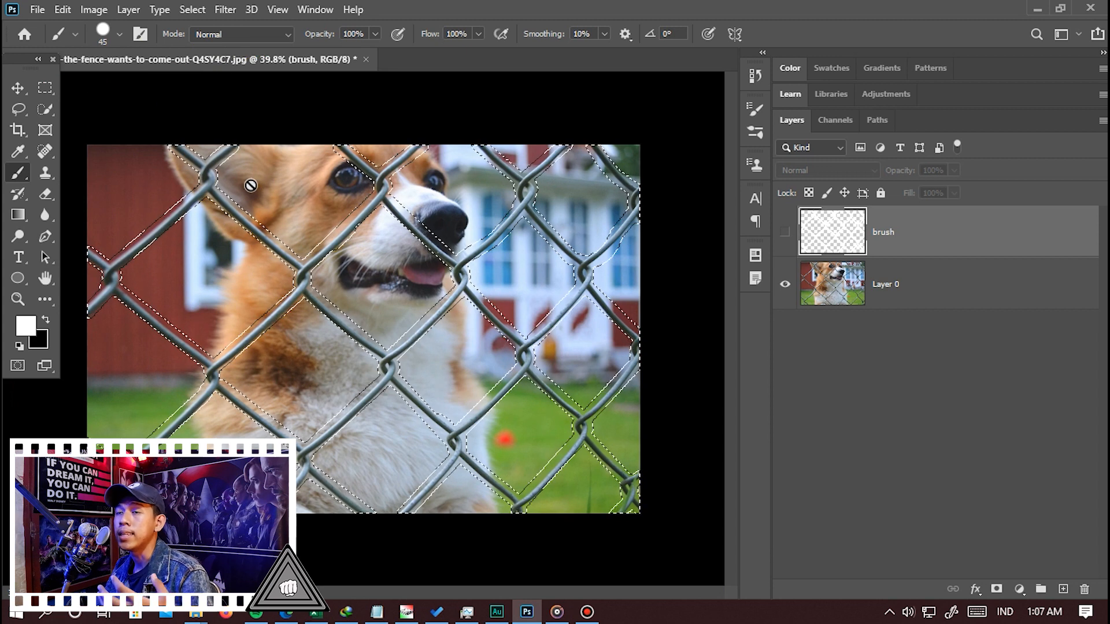
Step: Rename the photo layer, Layer 0, as anjing
left_click(905, 286)
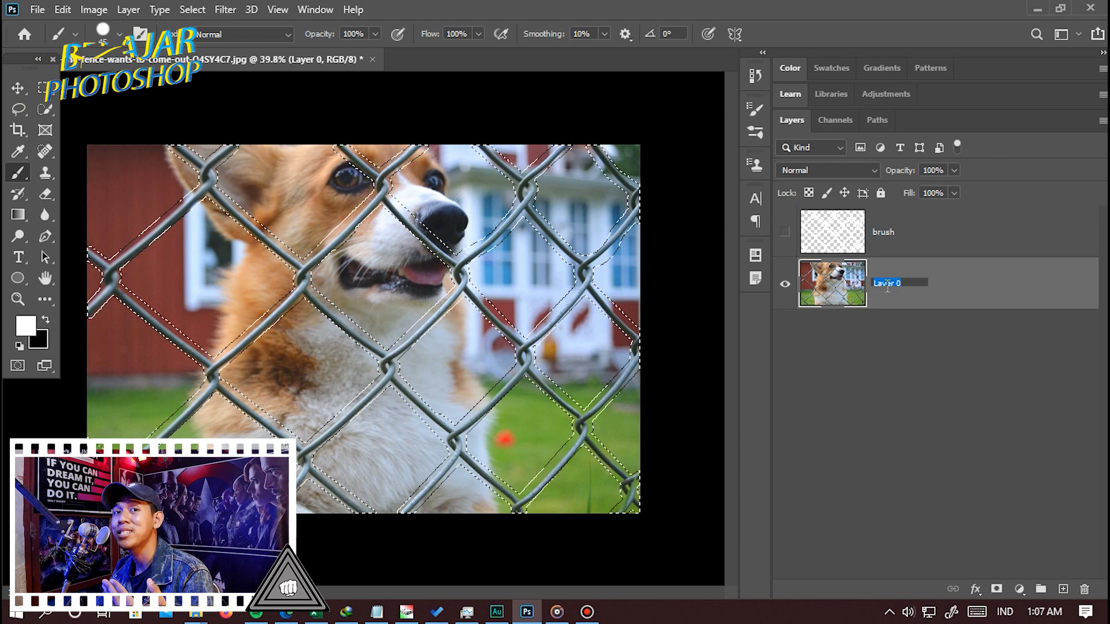
type("ing")
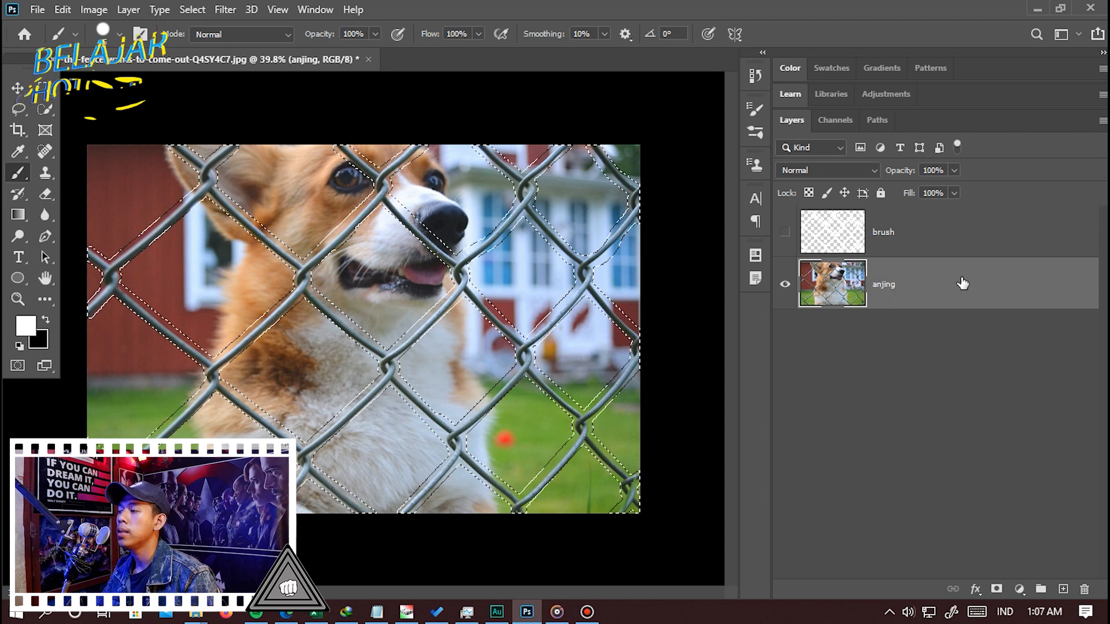
Step: Run Content-Aware Fill on the selected fence in the anjing layer with the output set to New Layer
left_click(90, 10)
mouse_move(60, 13)
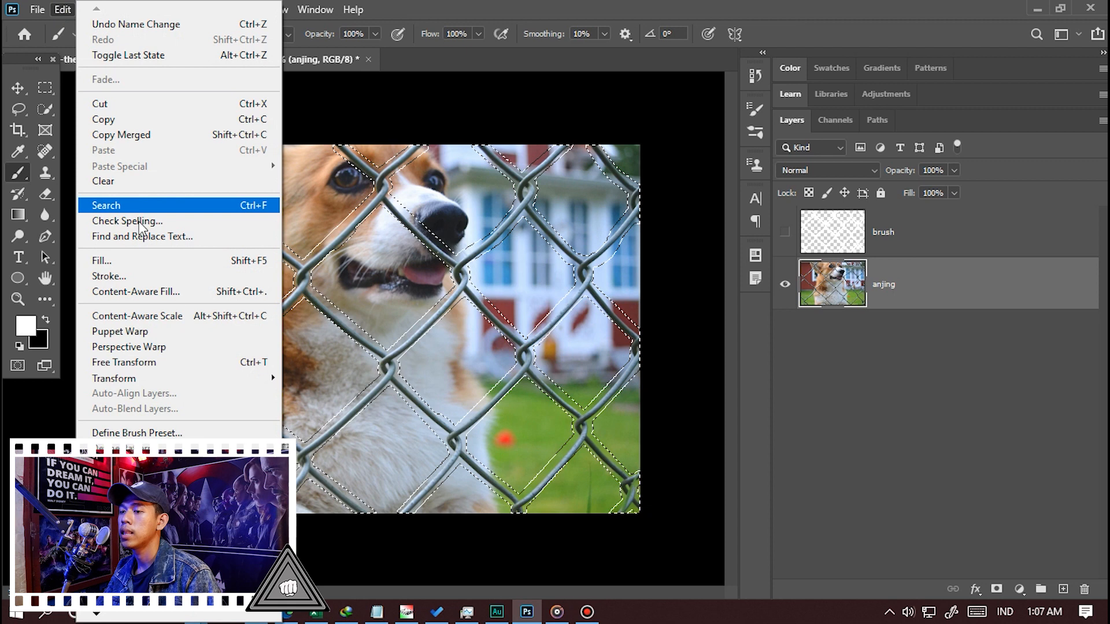
left_click(168, 293)
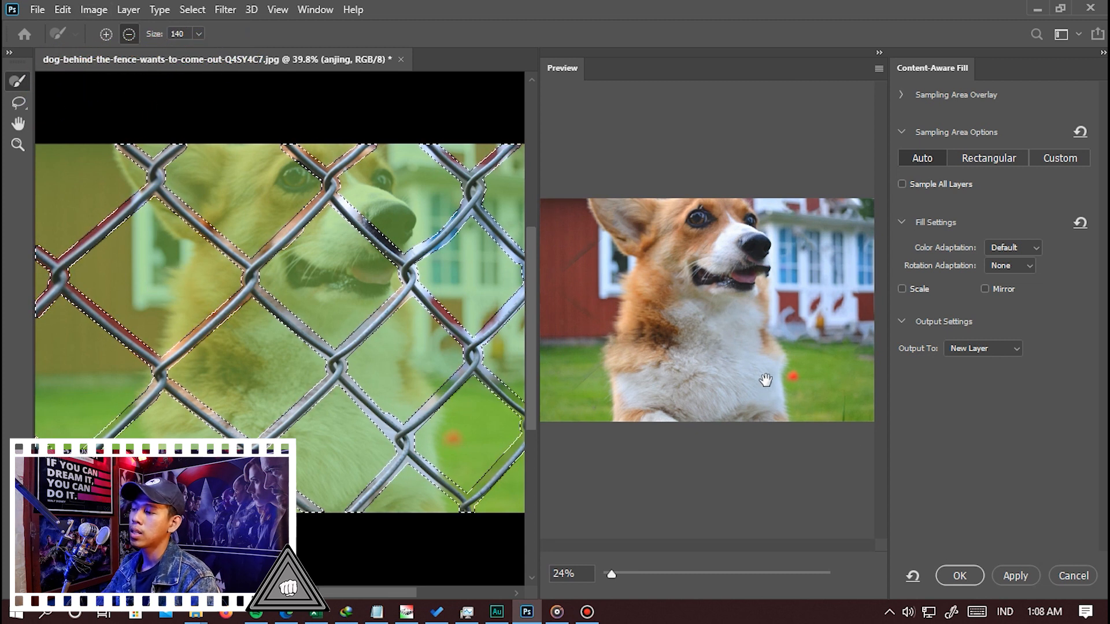
left_click(991, 351)
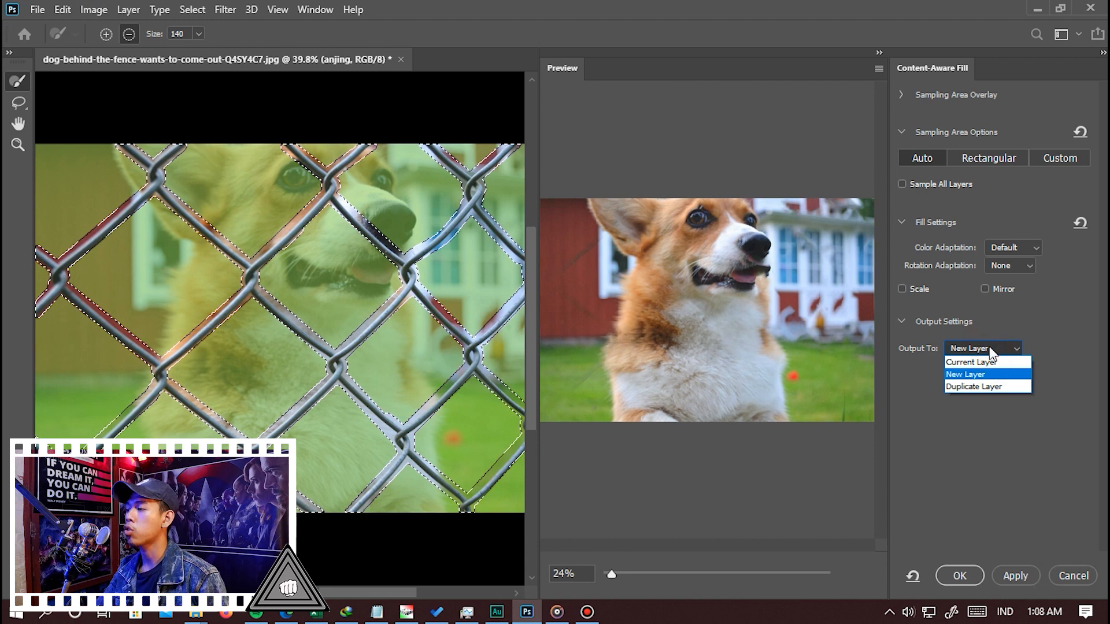
left_click(993, 375)
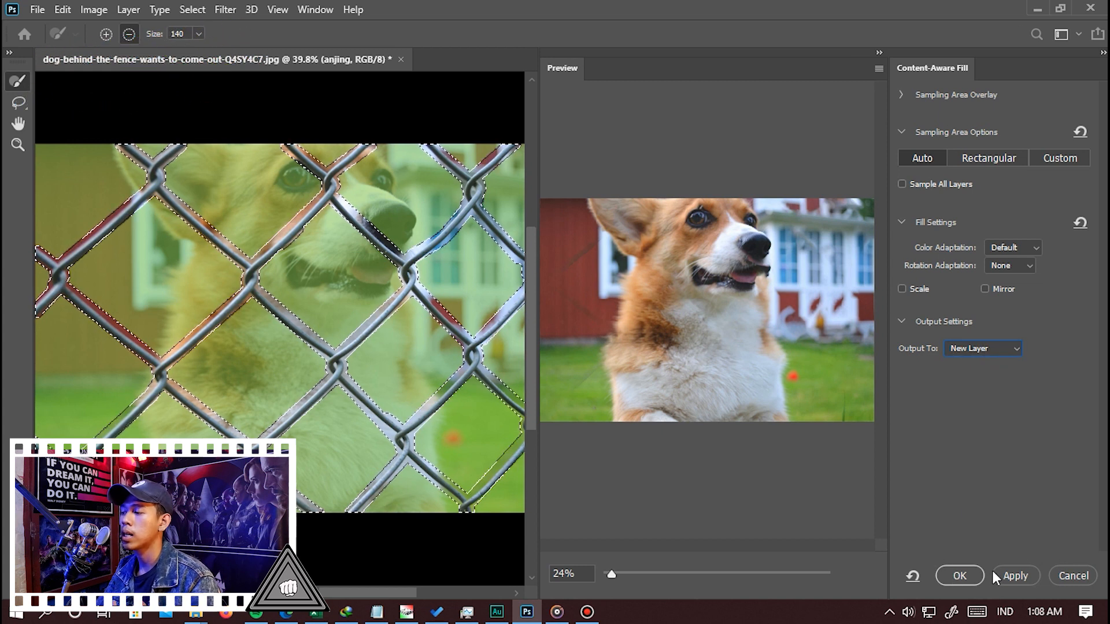
left_click(959, 576)
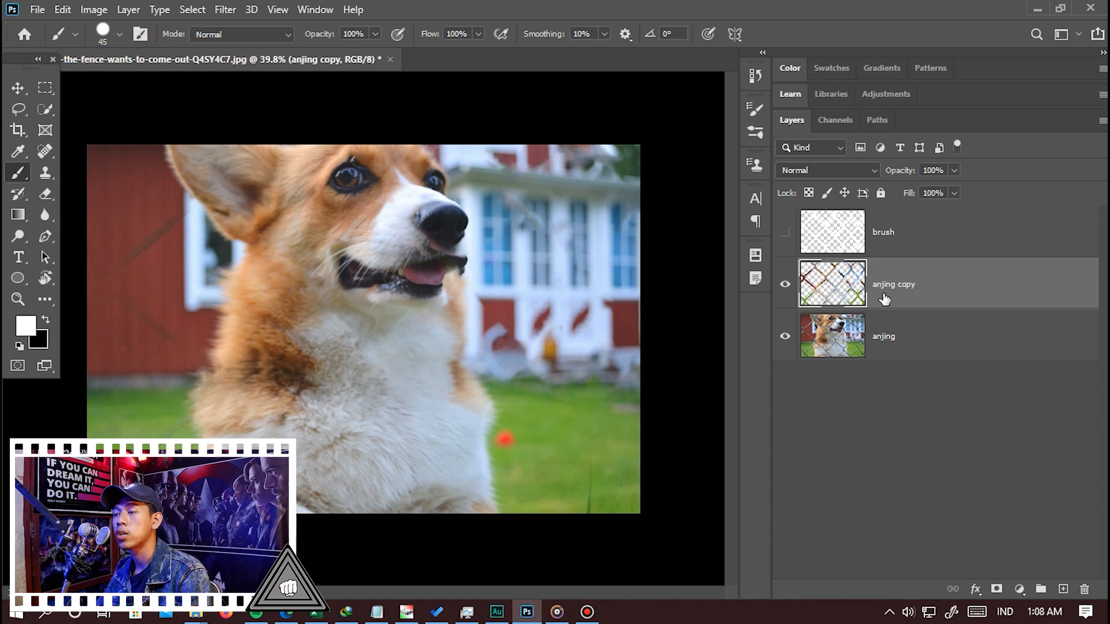
Step: Compare the photo with the filled anjing copy layer hidden and shown, and examine the red wall beside the window
left_click(786, 285)
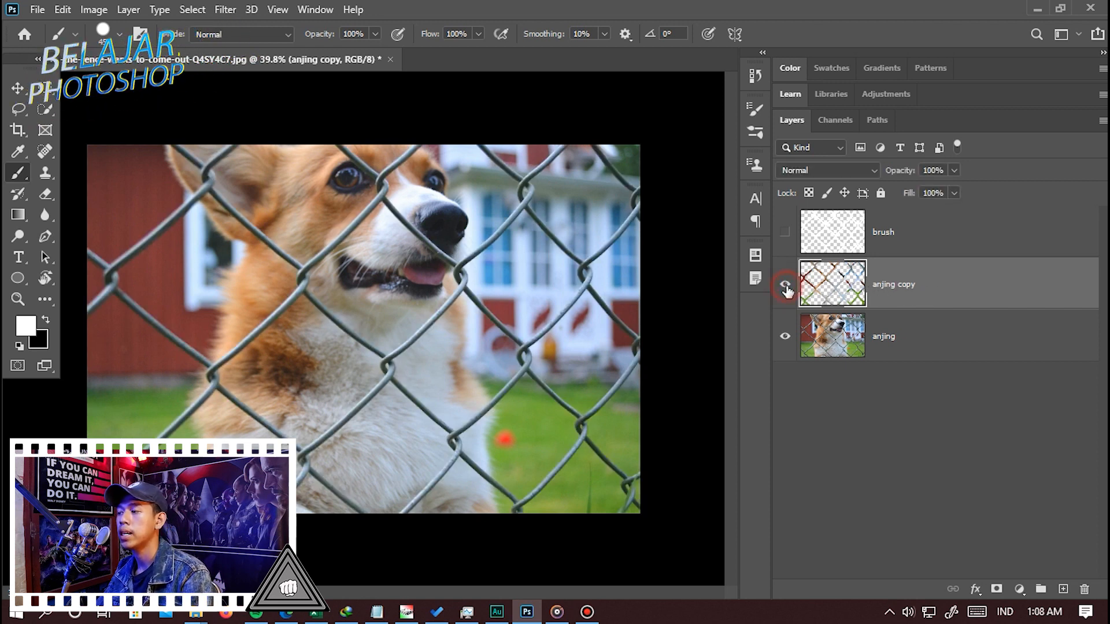
left_click(786, 286)
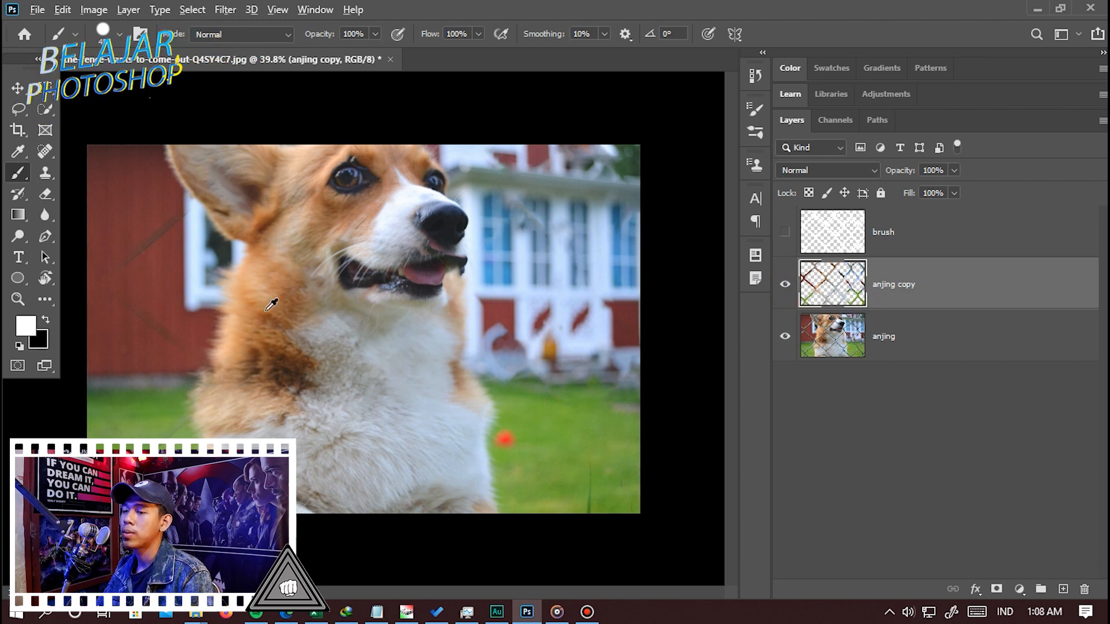
scroll(275, 300, "up", 3)
scroll(577, 374, "up", 5)
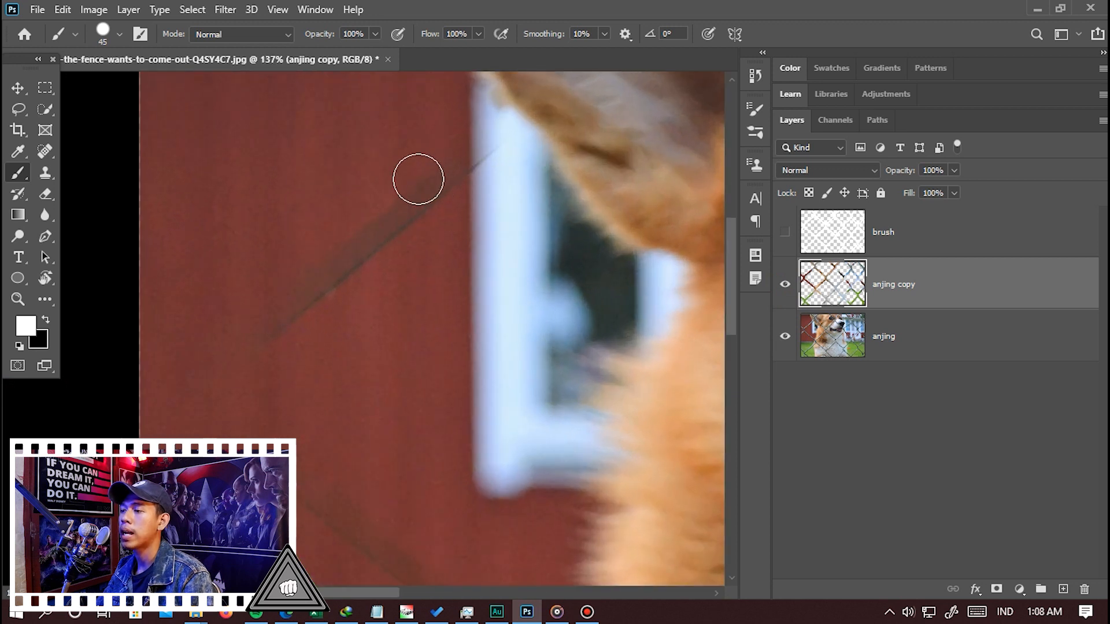
Step: Remove the upper diagonal fence mark on the red wall with the Spot Healing Brush, enlarging the brush to 26 px
left_click_drag(424, 211, 152, 205)
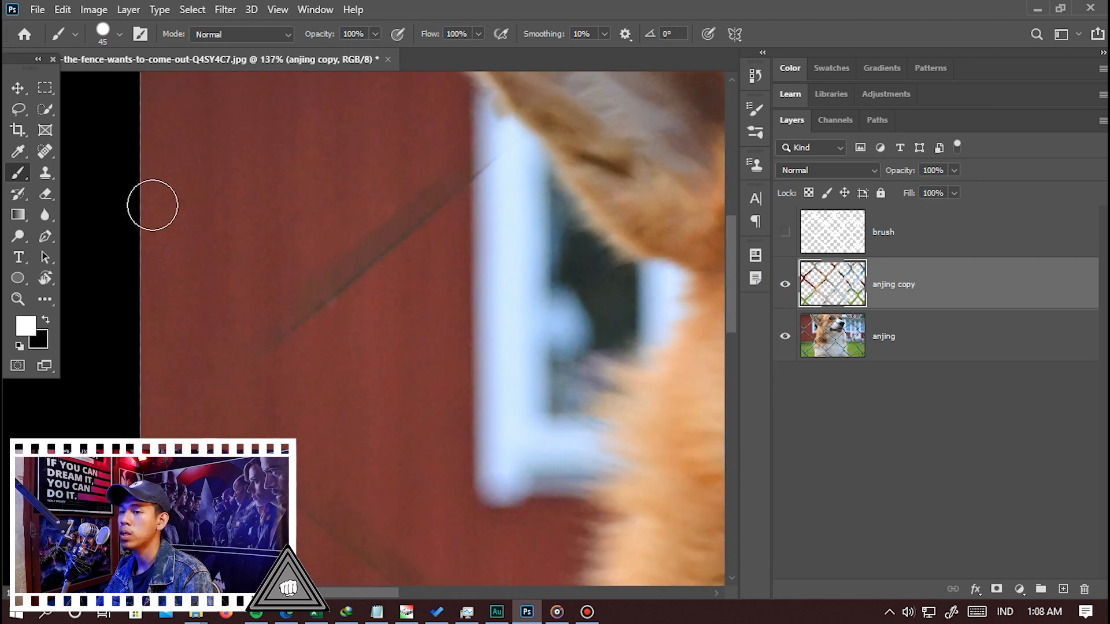
left_click(43, 155)
right_click(43, 155)
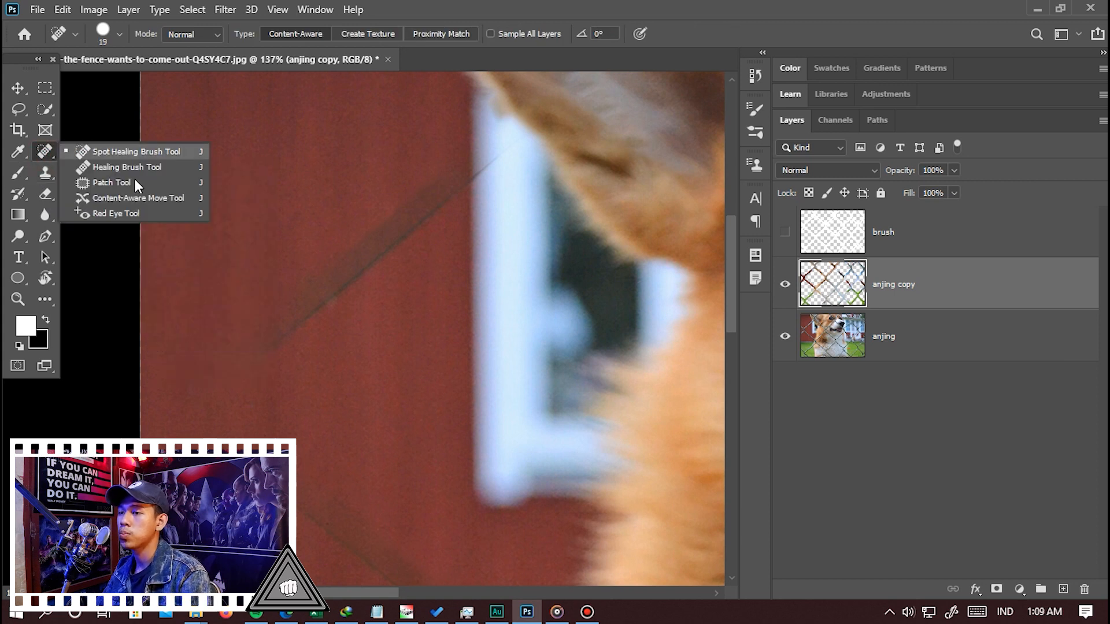
left_click(155, 151)
left_click(120, 34)
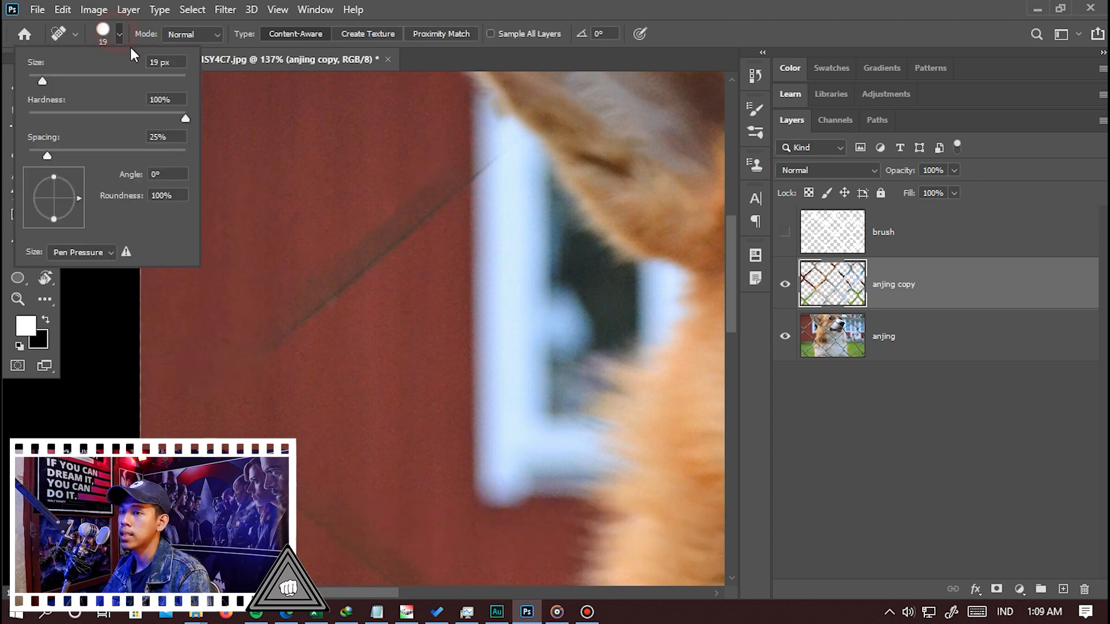
mouse_move(482, 156)
left_mouse_down()
mouse_move(230, 362)
mouse_move(222, 392)
left_mouse_up()
left_click(120, 35)
left_click(119, 35)
scroll(378, 230, "down", 3)
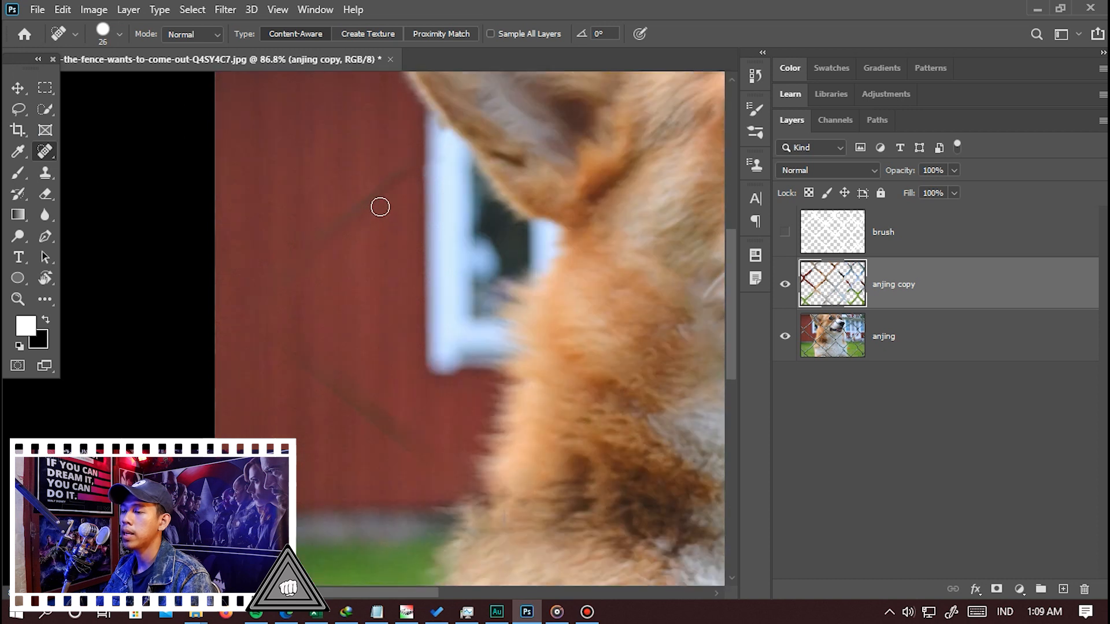
scroll(397, 463, "up", 4)
mouse_move(443, 193)
left_mouse_down()
mouse_move(290, 317)
mouse_move(272, 347)
left_mouse_up()
scroll(357, 330, "down", 3)
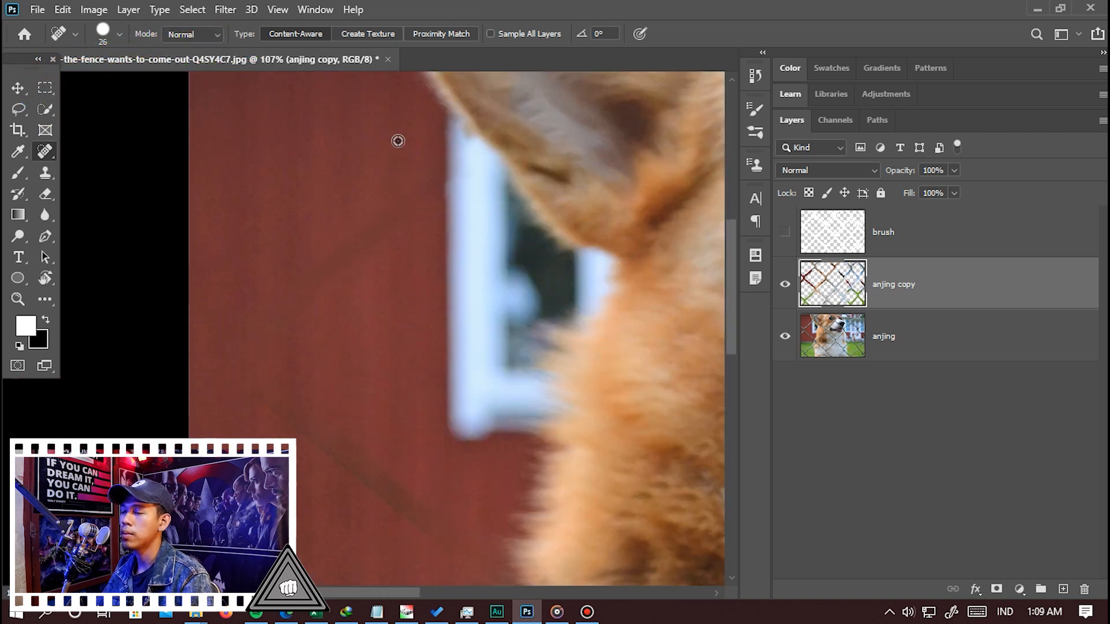
Step: Heal the lower diagonal fence mark on the red wall below the window
scroll(384, 268, "up", 2)
mouse_move(236, 251)
left_mouse_down()
mouse_move(461, 421)
mouse_move(461, 441)
left_mouse_up()
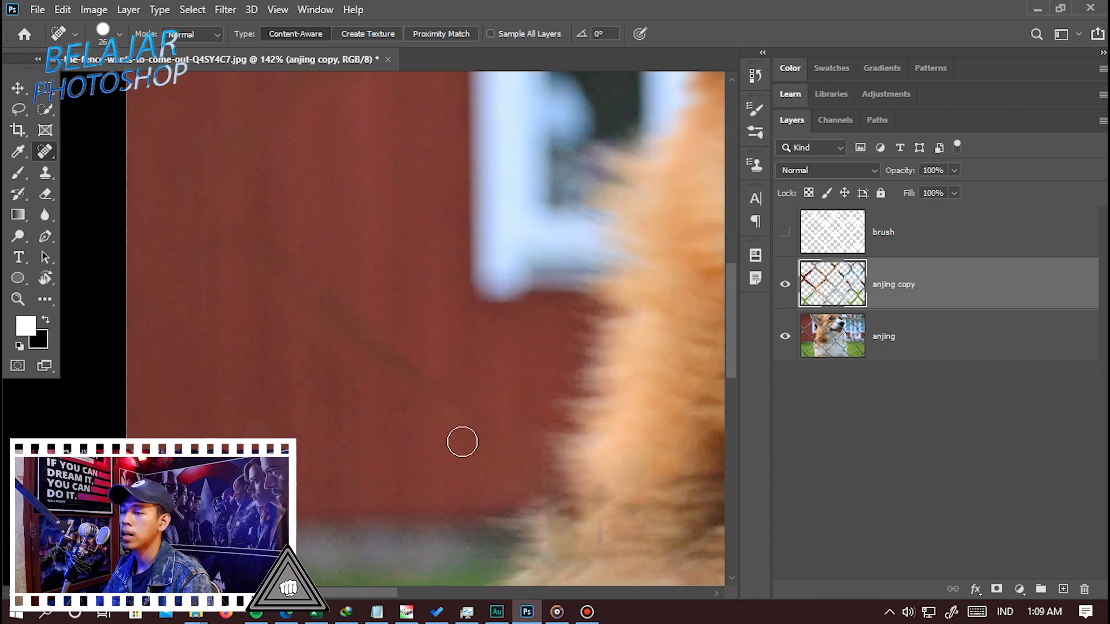
mouse_move(301, 260)
left_mouse_down()
mouse_move(391, 366)
mouse_move(424, 433)
mouse_move(396, 428)
left_mouse_up()
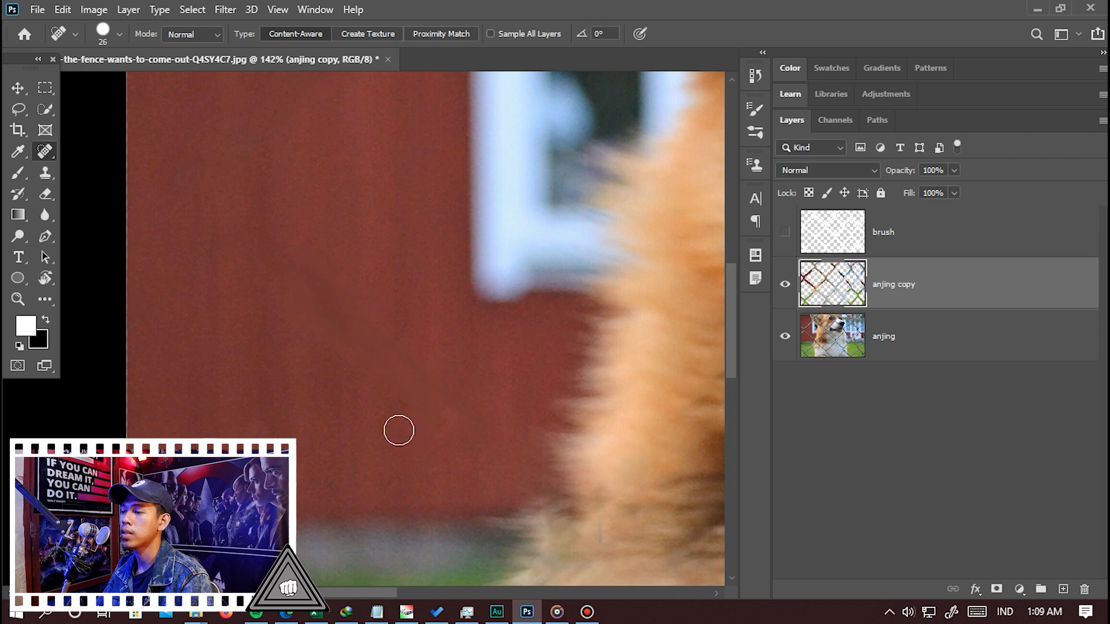
scroll(278, 362, "down", 4)
scroll(526, 294, "up", 1)
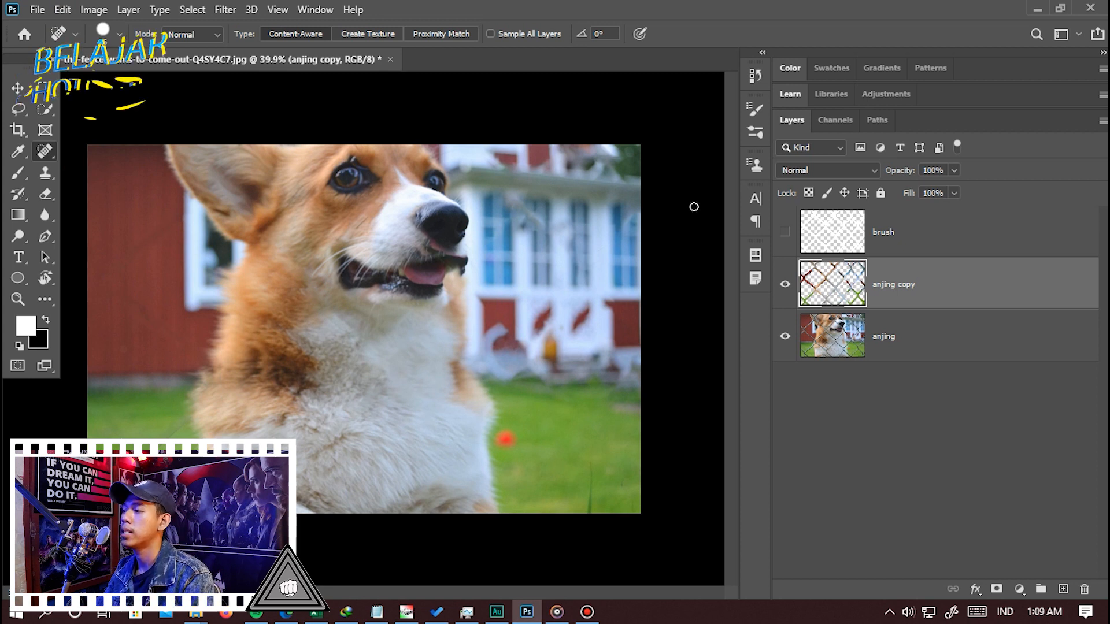
Step: Hide the anjing copy layer, make the anjing layer active and load the brush layer's strokes as a selection
left_click(785, 285)
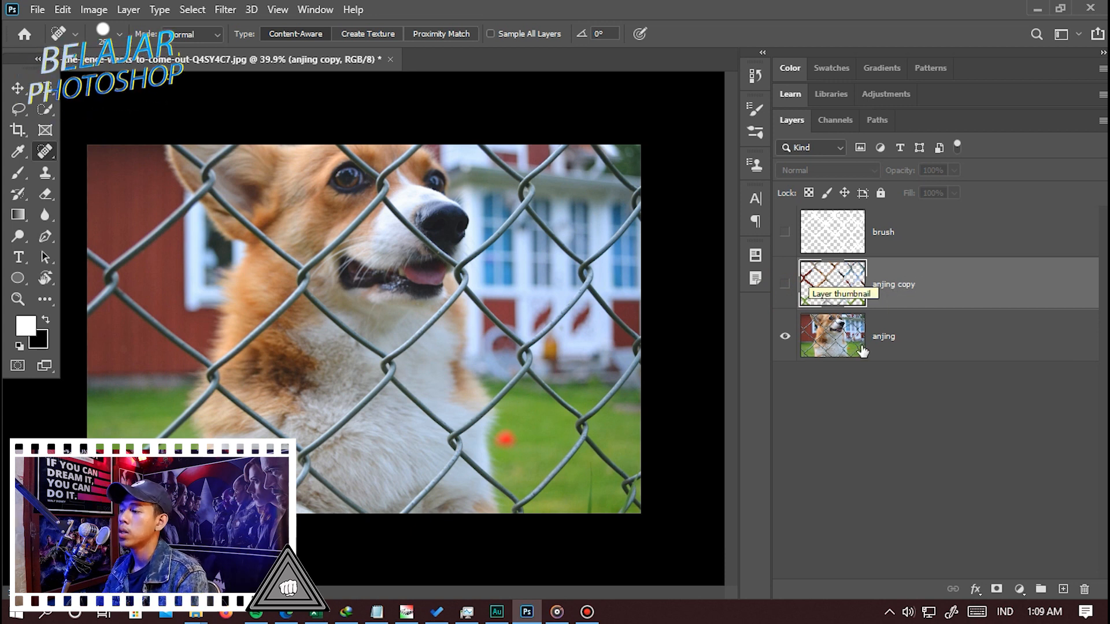
left_click(890, 341)
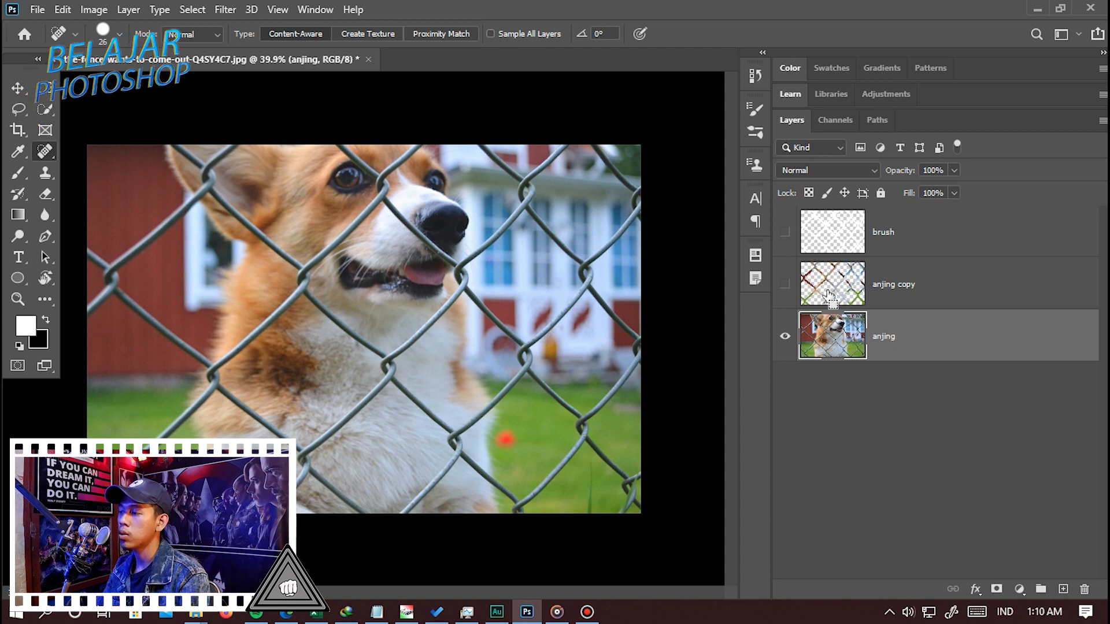
left_click(840, 233, "ctrl")
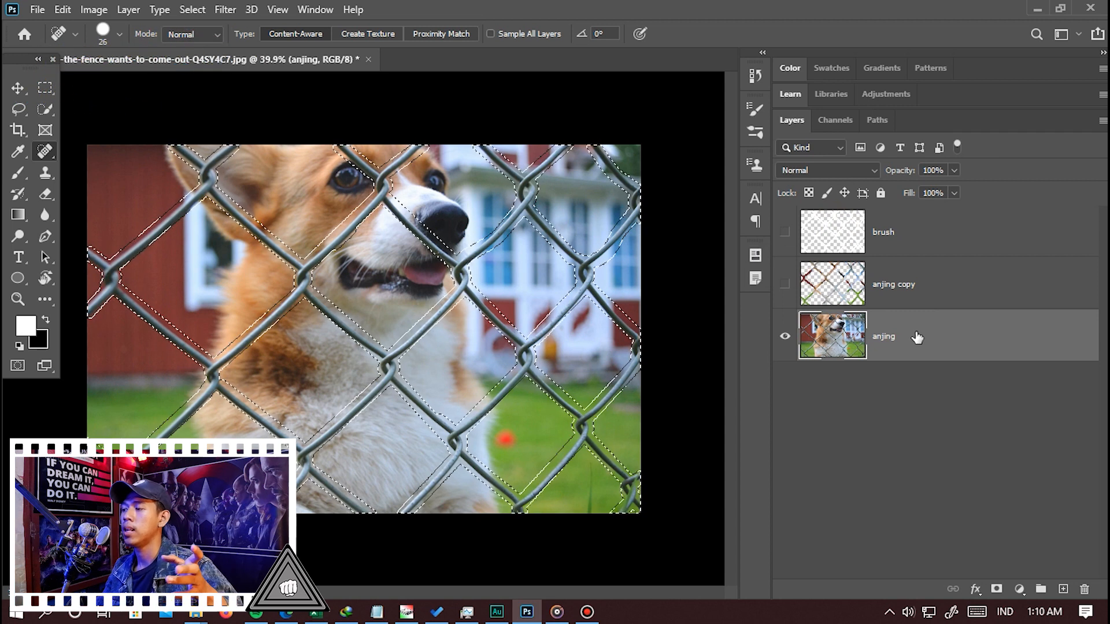
Step: Fill the selected fence directly on the anjing layer with Content-Aware contents, and clear the selection
key("m")
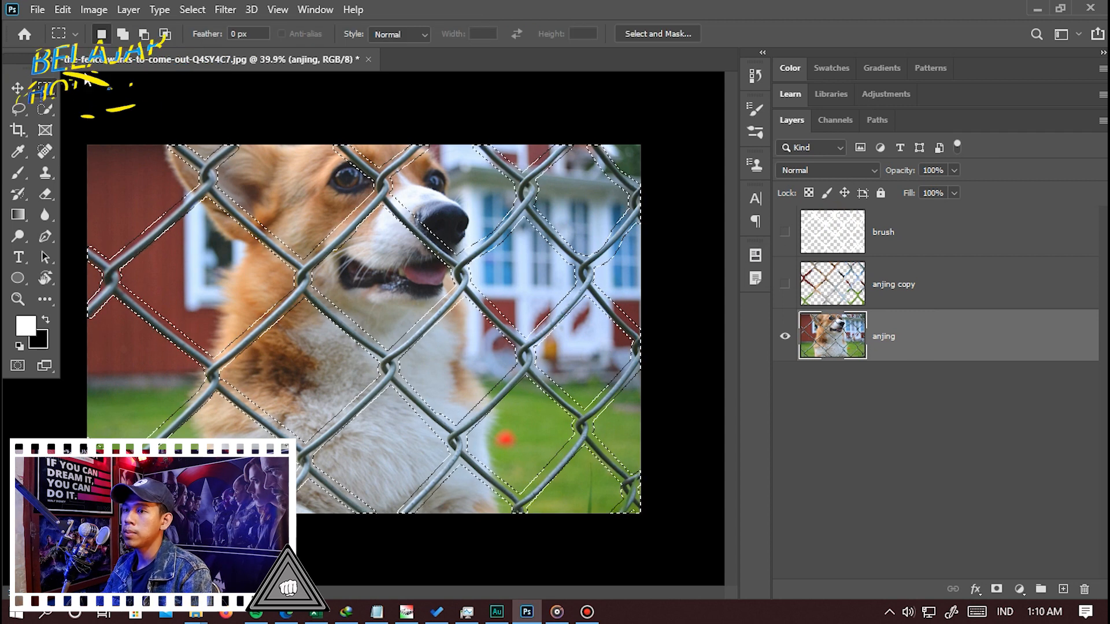
left_click_drag(46, 87, 94, 90)
right_click(401, 232)
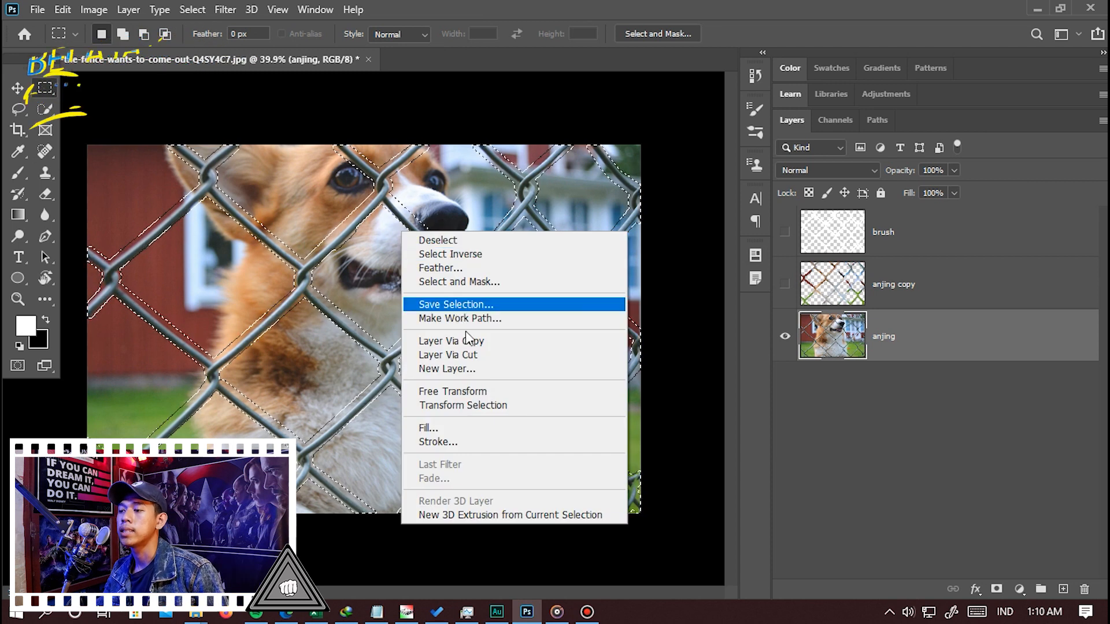
left_click(478, 434)
left_click(584, 146)
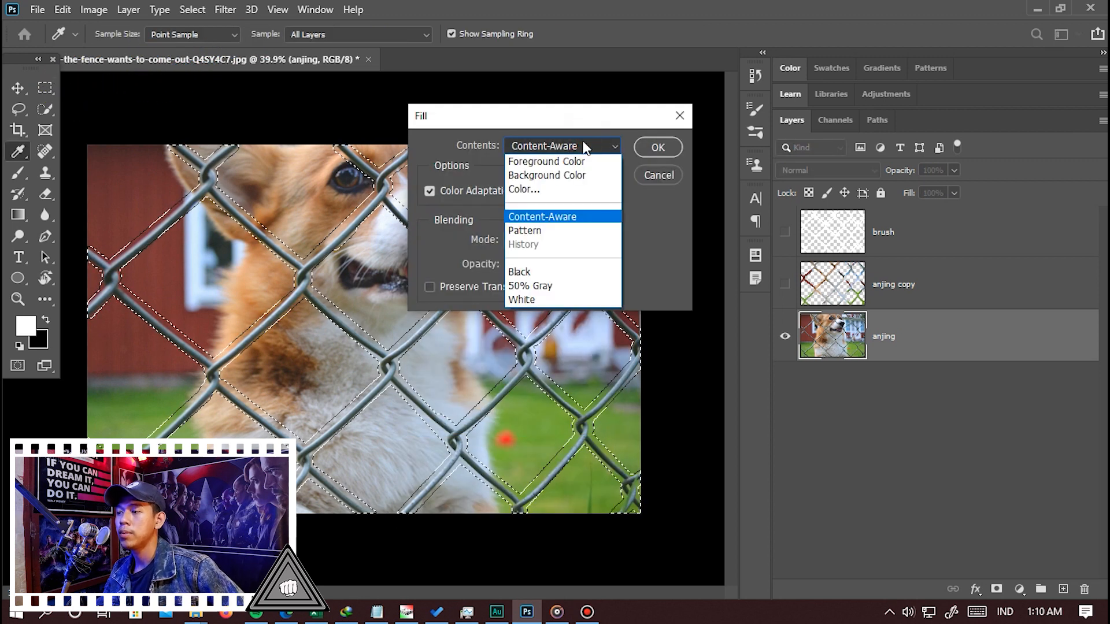
left_click(558, 219)
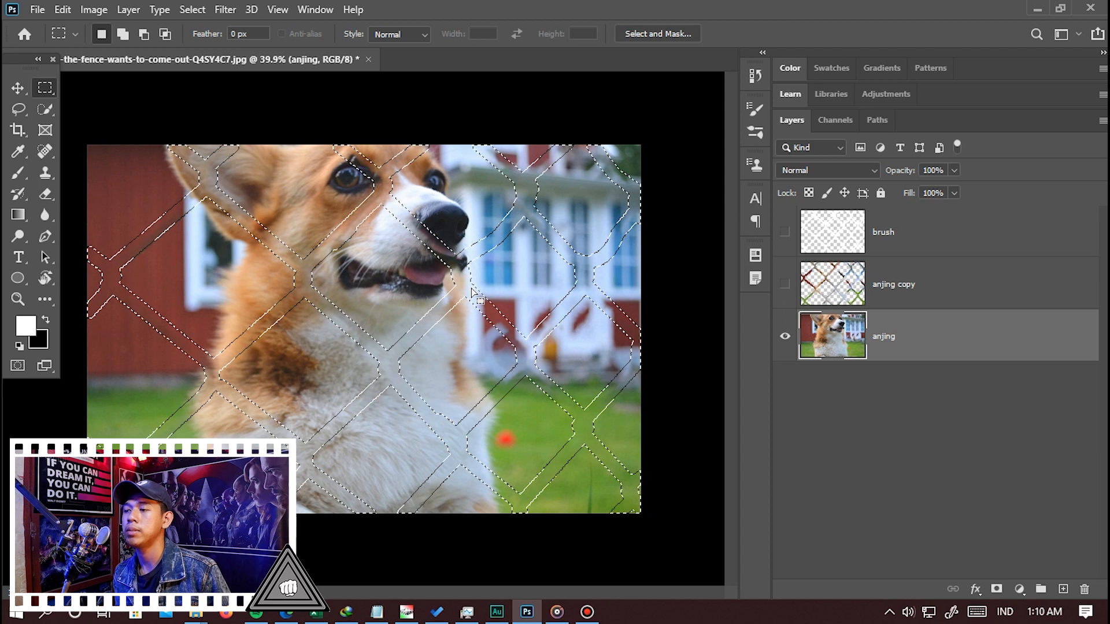
key("ctrl+d")
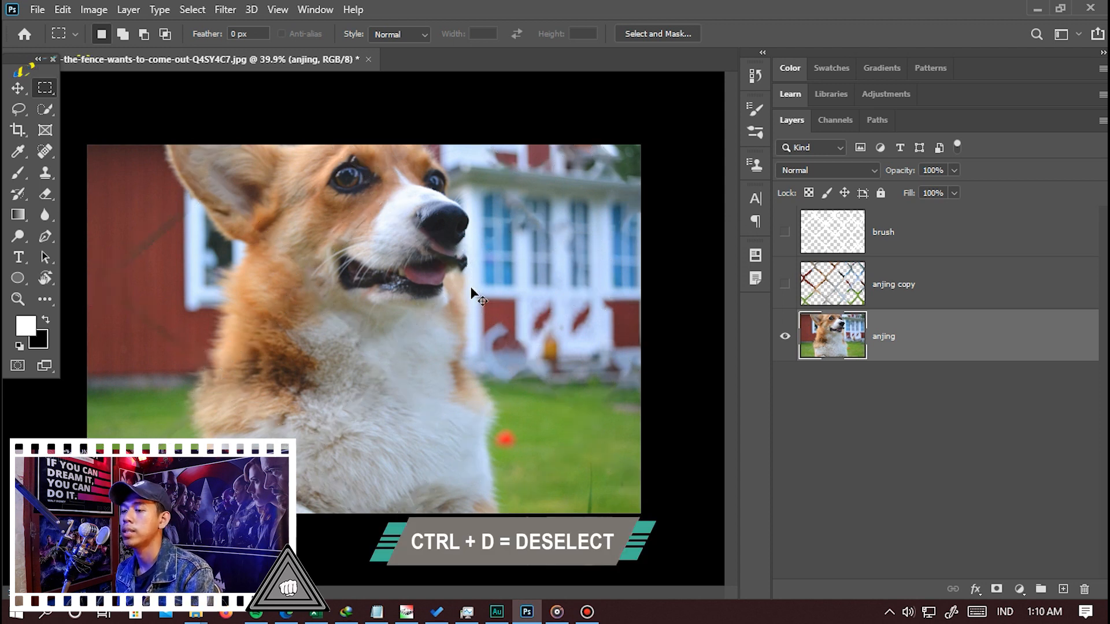
scroll(222, 231, "up", 3)
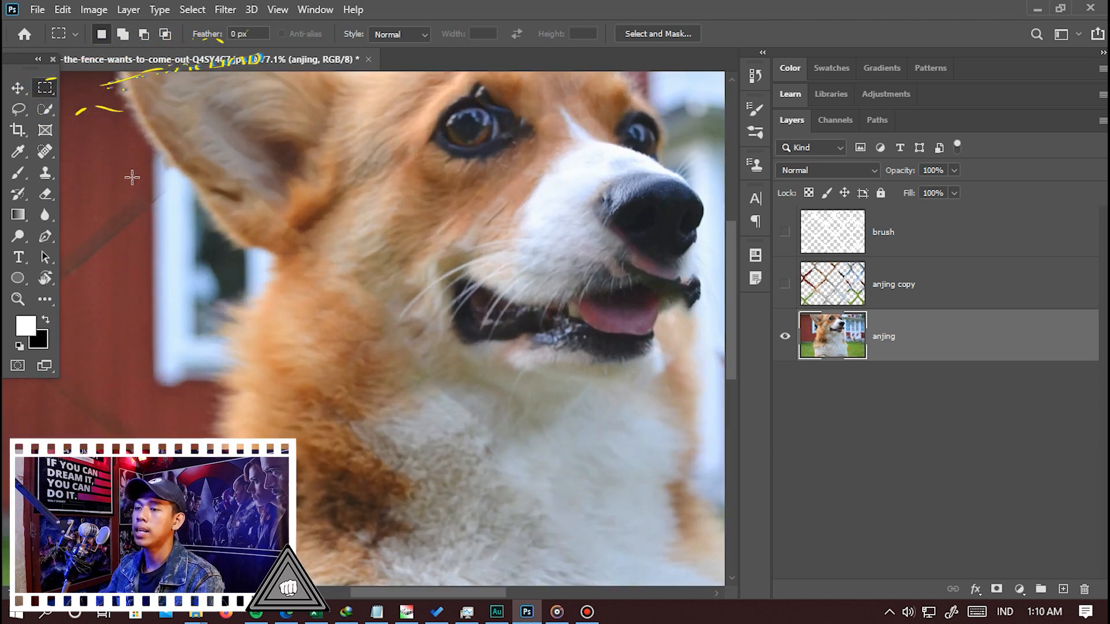
Step: Remove both diagonal fence marks on the red wall beside and below the window with the Spot Healing Brush, enlarged to 45 px
scroll(131, 177, "up", 3)
key("j")
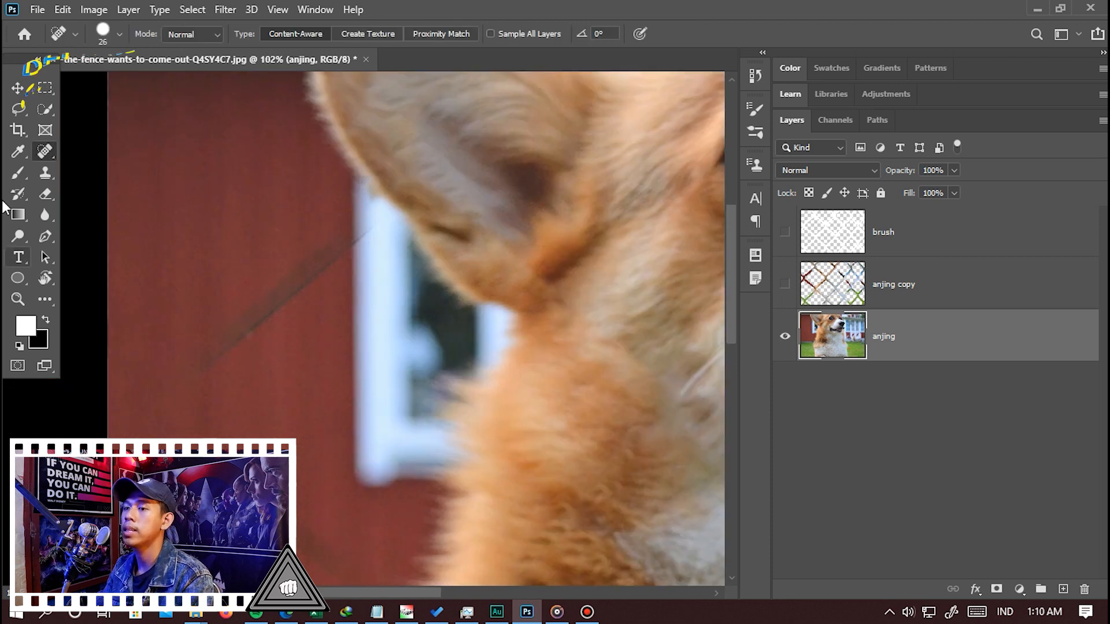
right_click(45, 152)
left_click(104, 150)
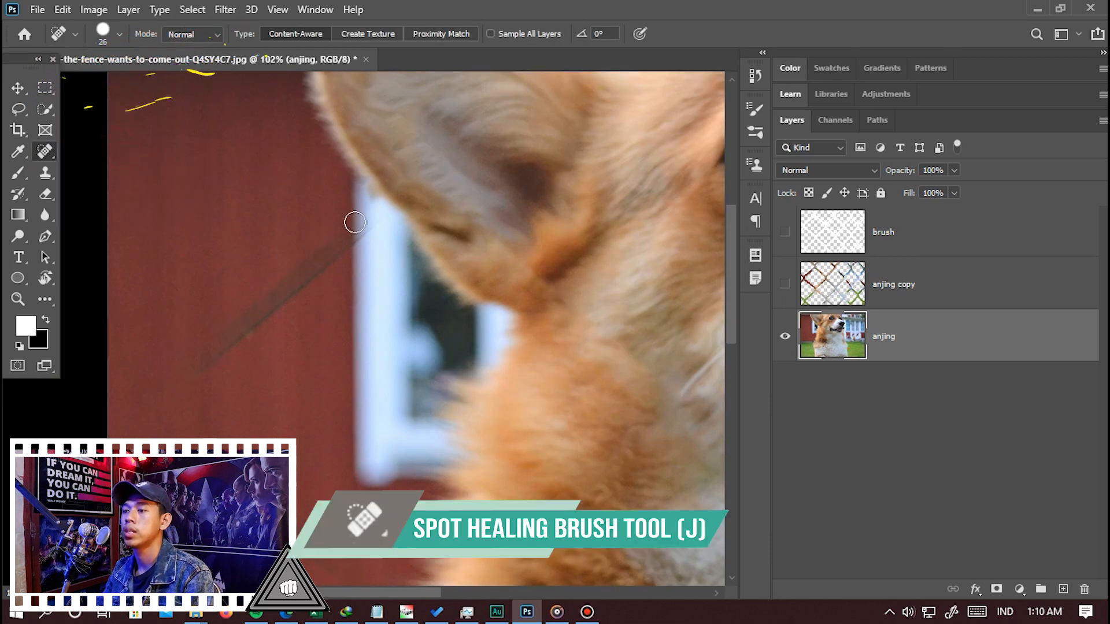
key("bracketright")
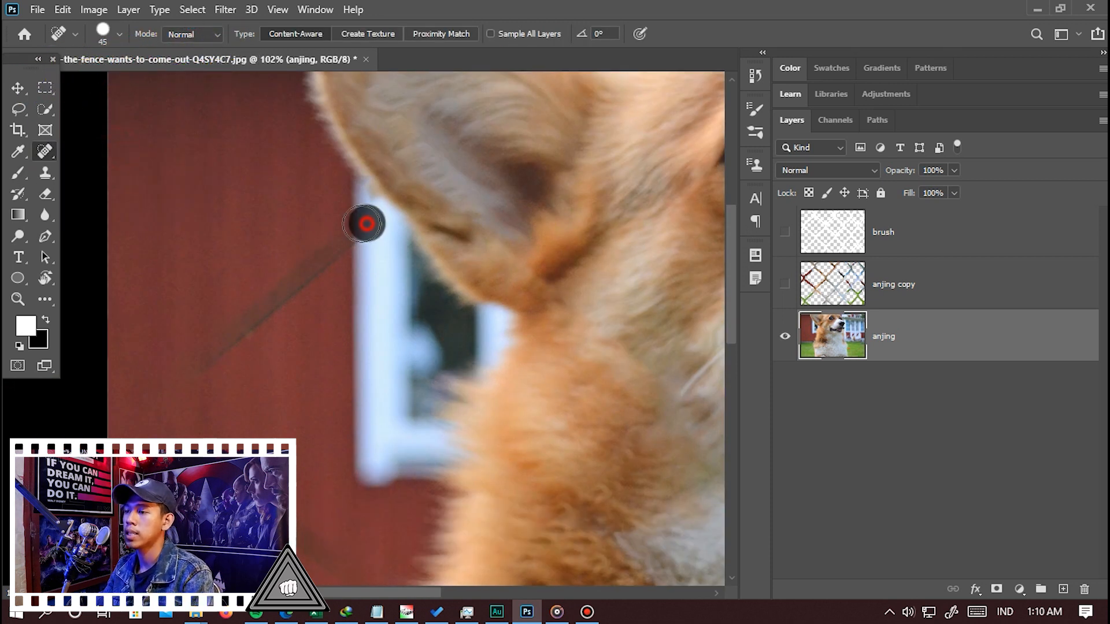
left_click_drag(214, 348, 215, 347)
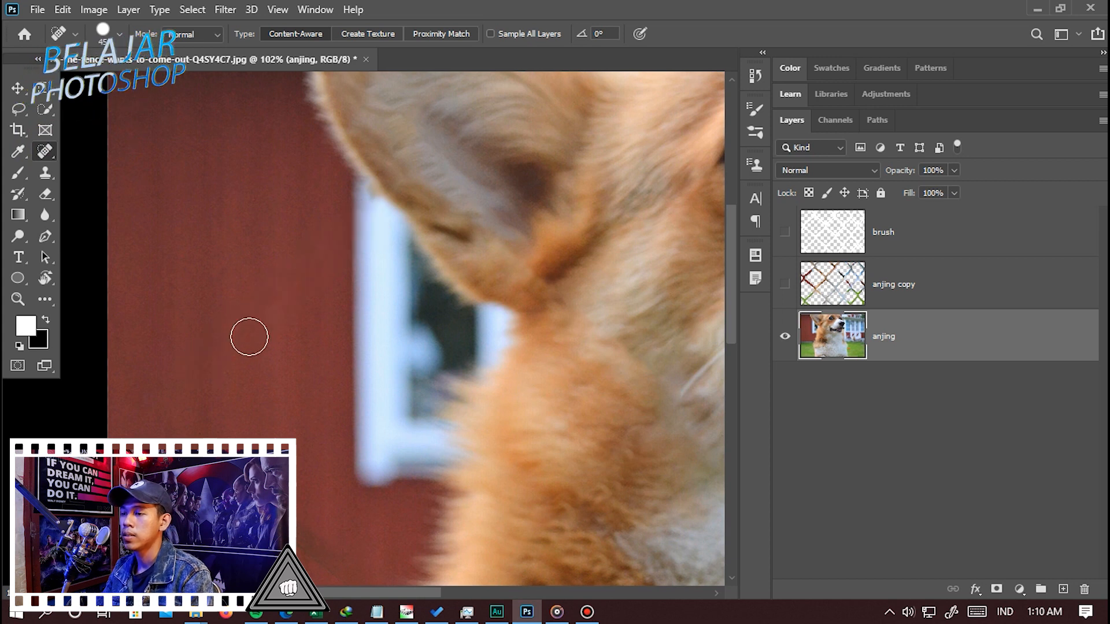
scroll(192, 439, "down", 1)
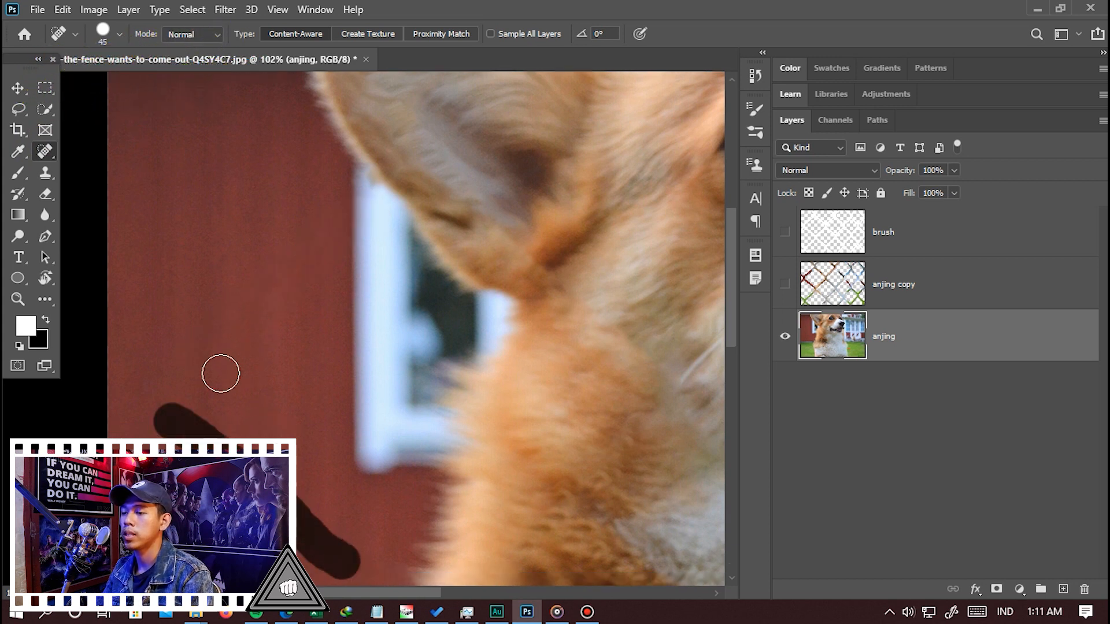
scroll(221, 373, "down", 5)
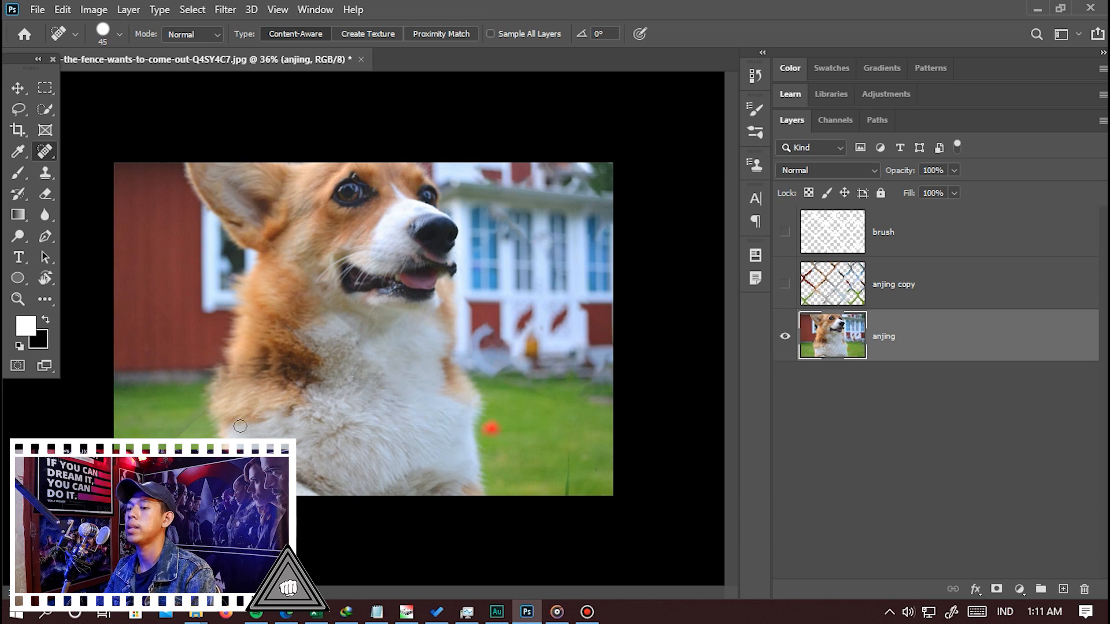
Step: Heal the leftover fence mark on the grass beside the dog's lower body with the Spot Healing Brush
scroll(280, 383, "up", 4)
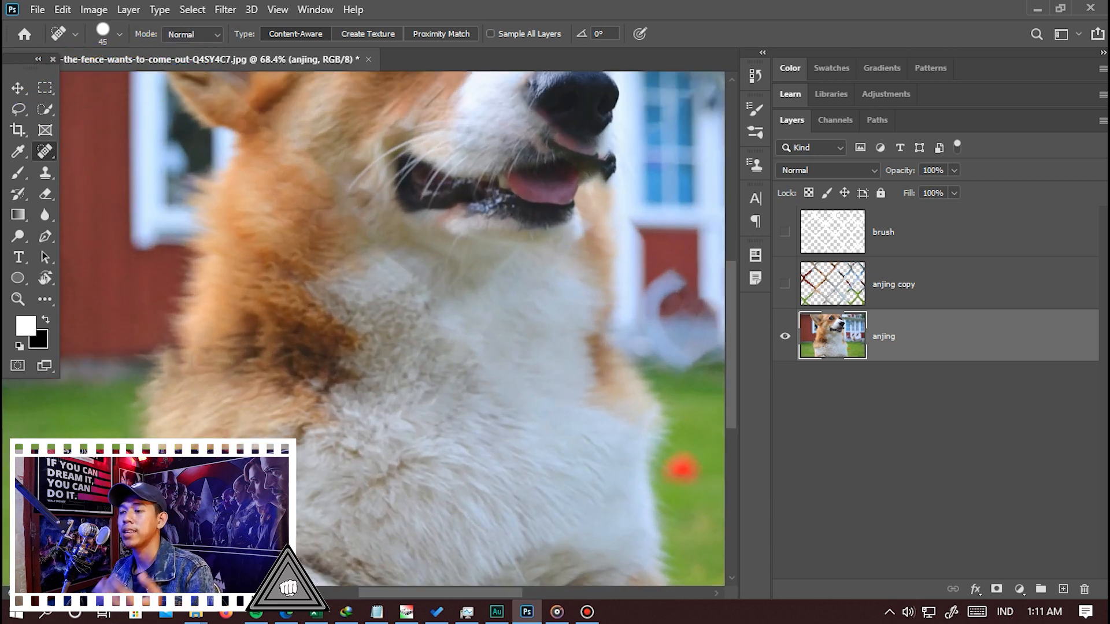
scroll(154, 431, "down", 1)
scroll(116, 434, "up", 2)
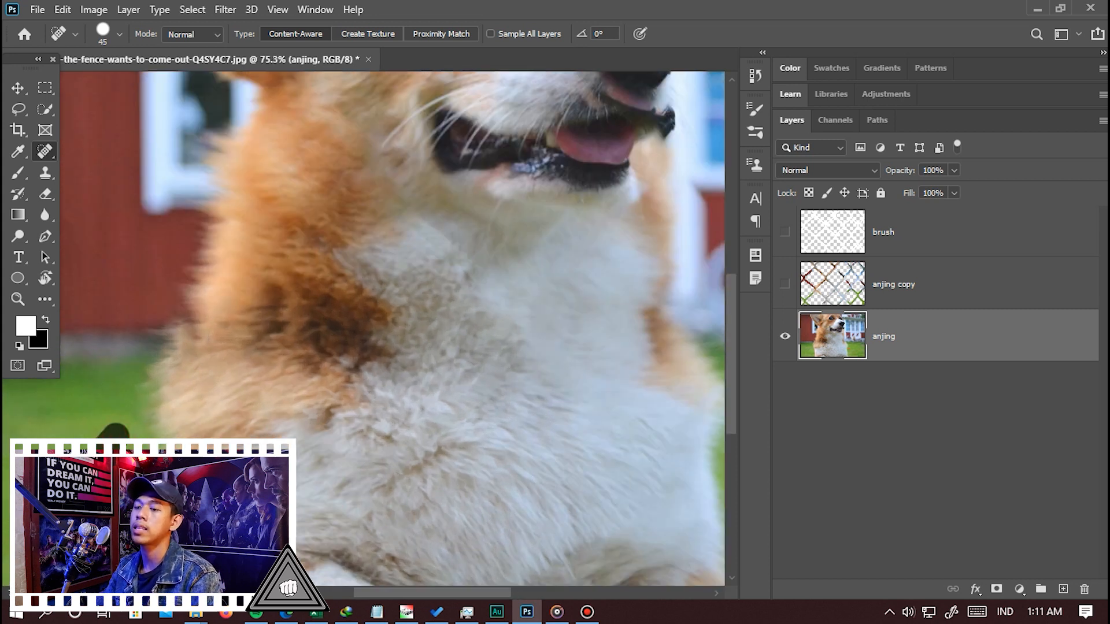
scroll(393, 324, "up", 1)
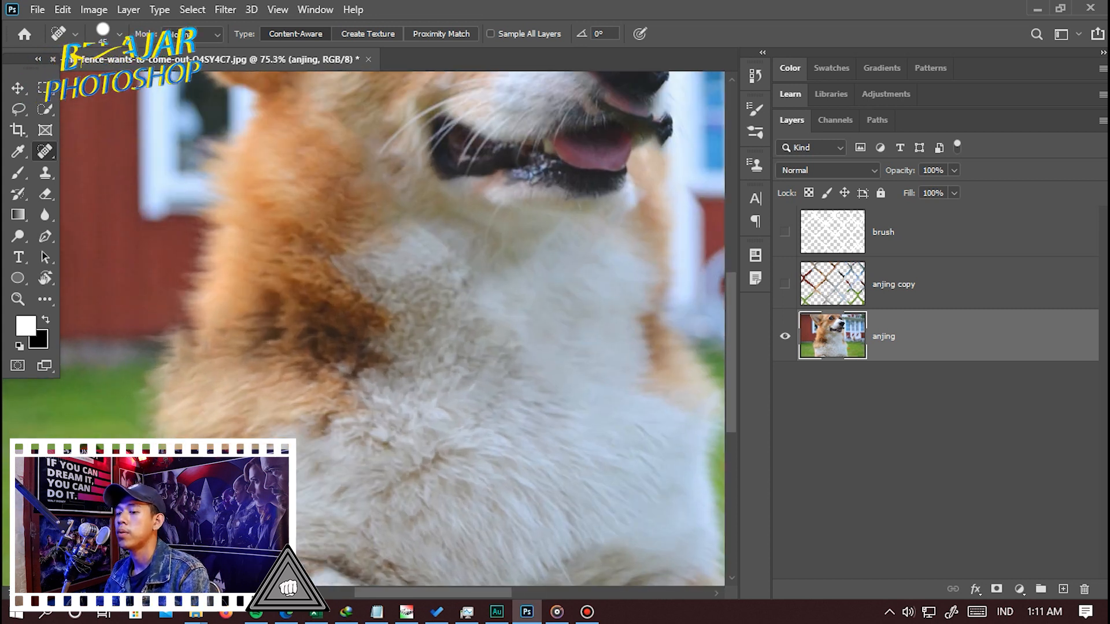
scroll(393, 323, "right", 1)
Step: Clone clean fur over the dark fence remnant above the dog's nearer eye with the Clone Stamp Tool
scroll(348, 444, "down", 4)
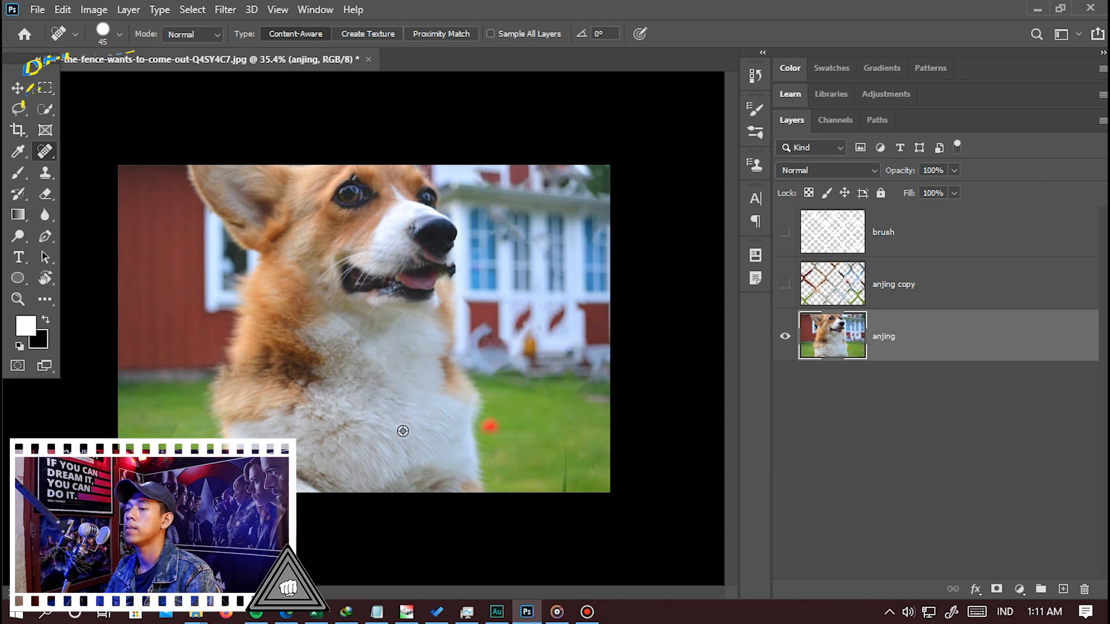
scroll(427, 317, "up", 3)
scroll(428, 320, "down", 1)
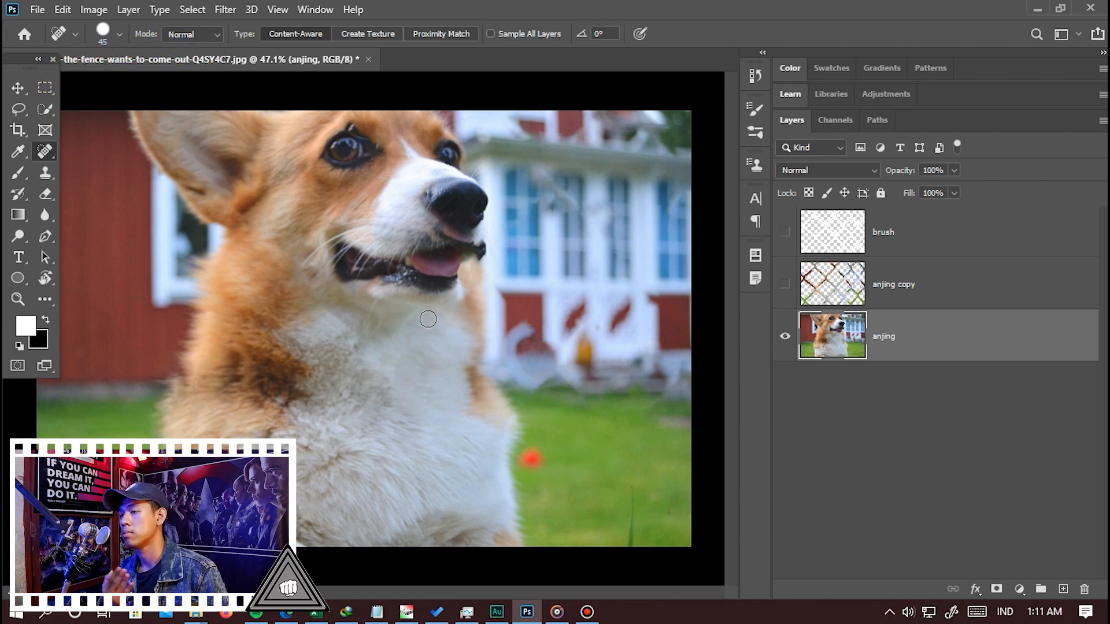
scroll(428, 319, "up", 4)
scroll(347, 389, "down", 2)
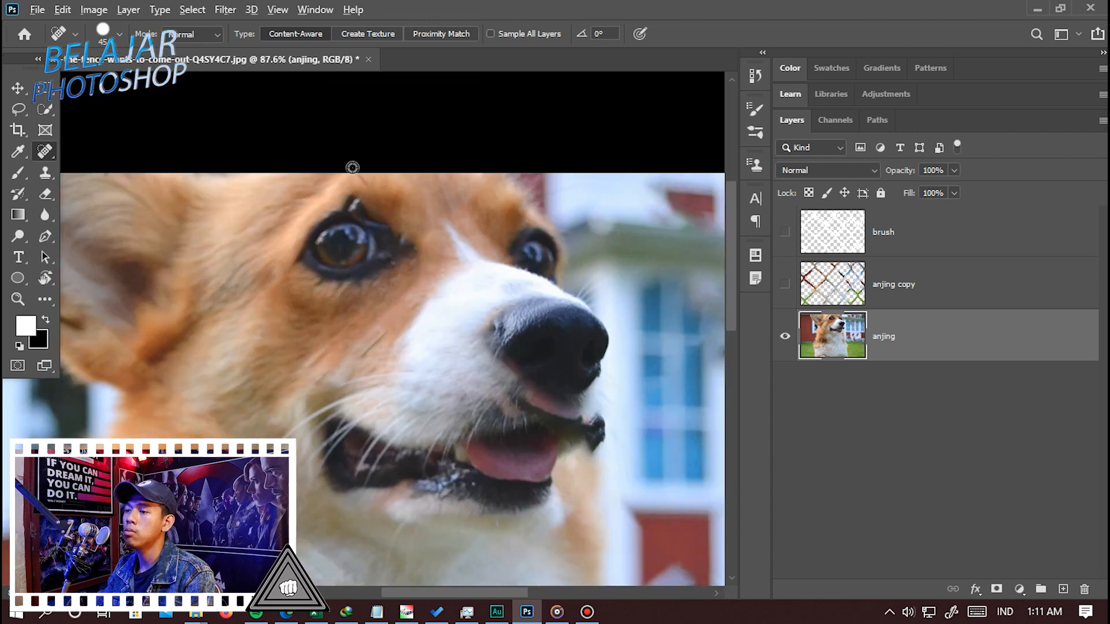
scroll(349, 166, "up", 4)
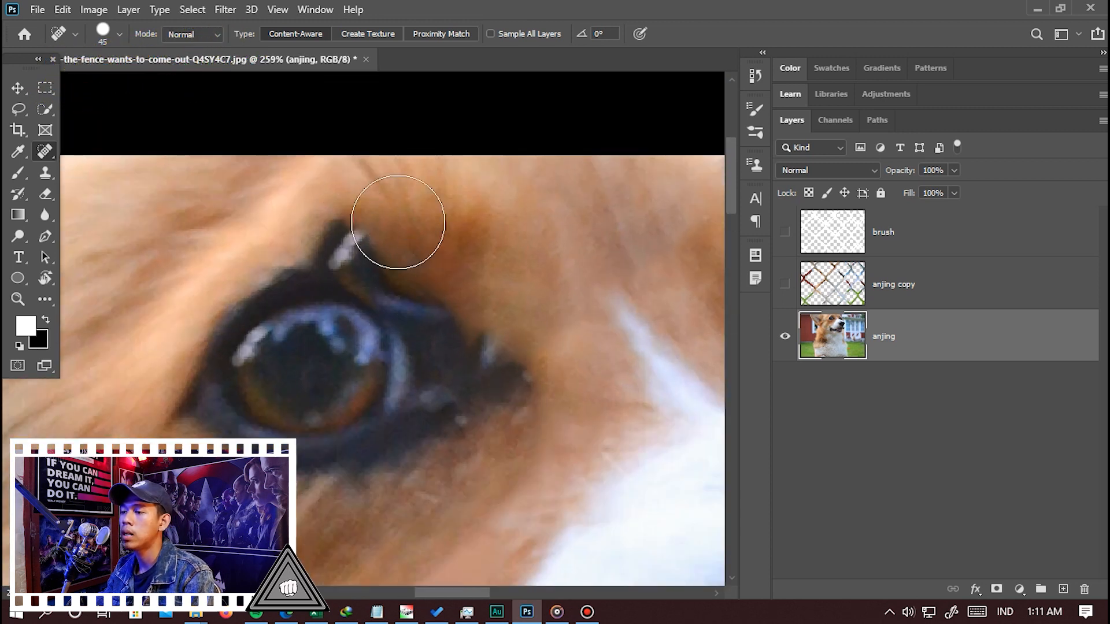
scroll(495, 270, "down", 2)
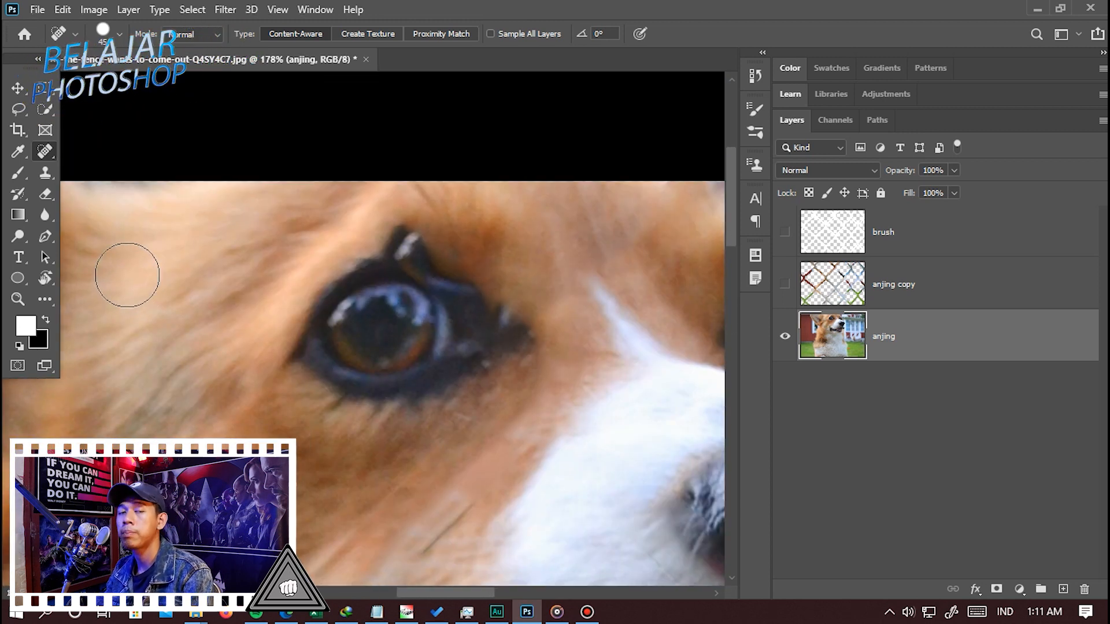
left_click(46, 171)
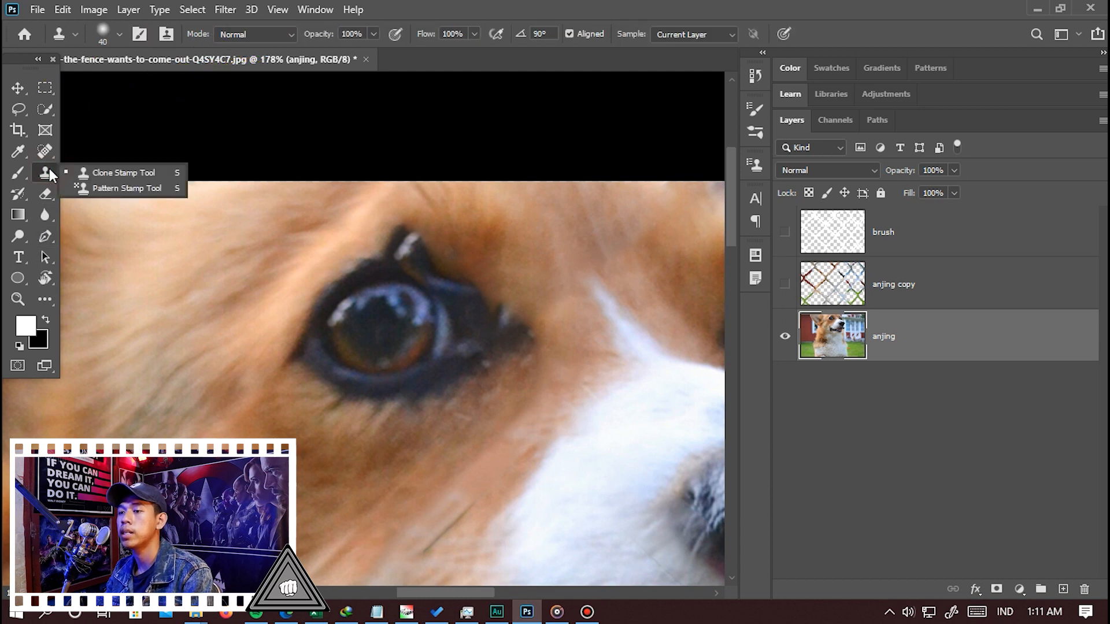
left_click(124, 173)
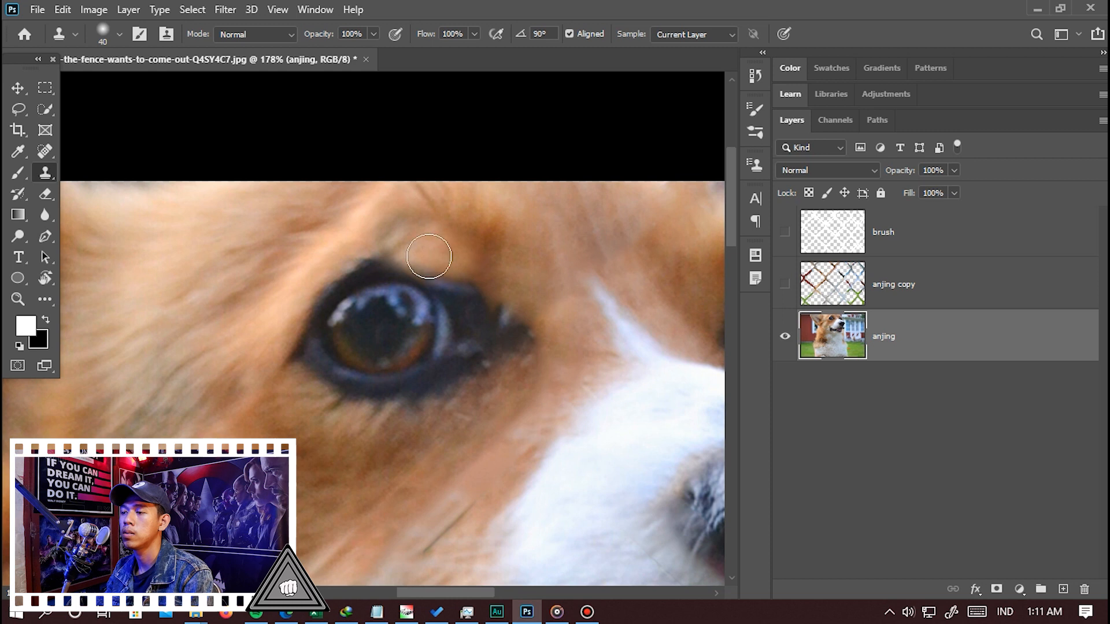
scroll(365, 272, "down", 5)
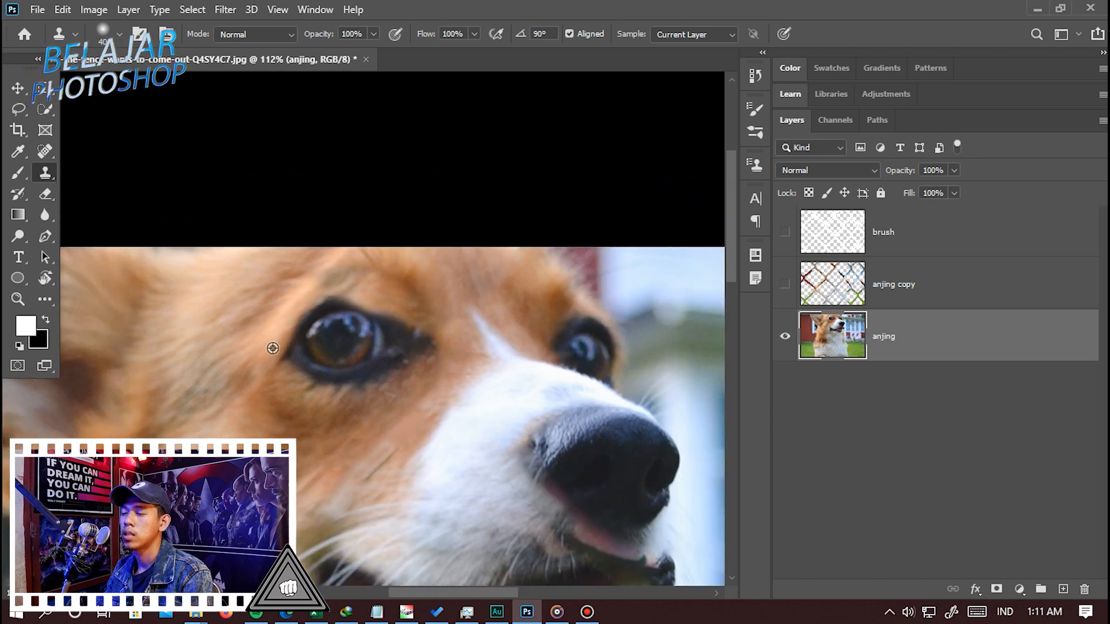
scroll(325, 365, "up", 4)
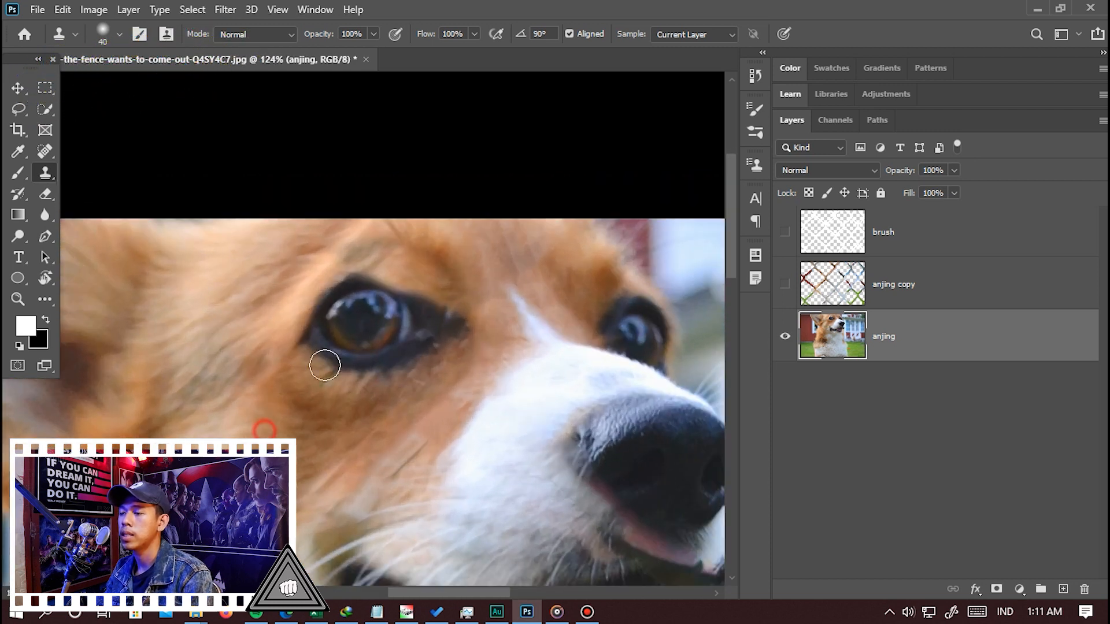
scroll(496, 287, "down", 5)
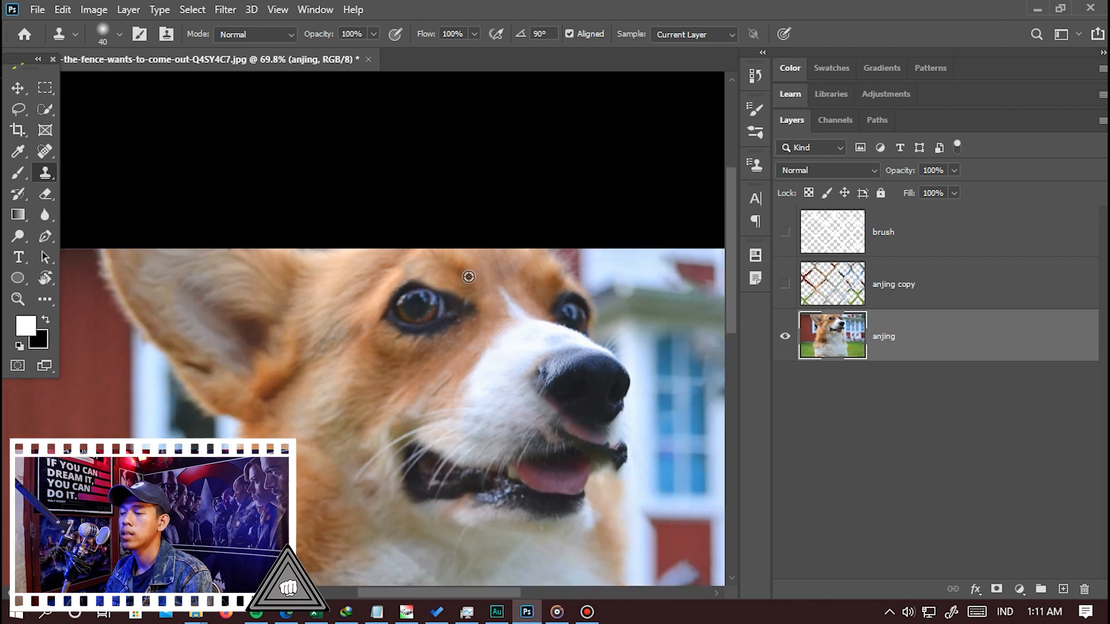